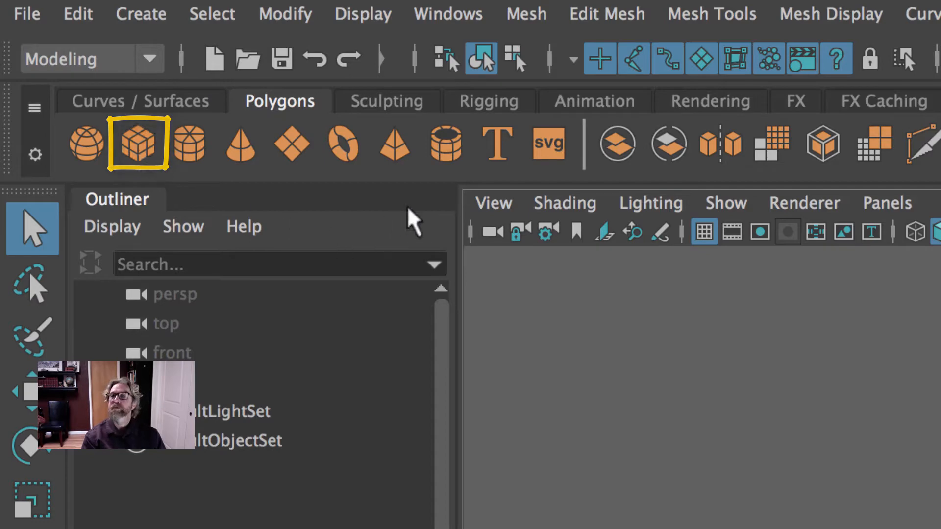
# Create a polygon cube with width, height and depth of 1 and one division per side, and delete it
pyautogui.click(141, 15)
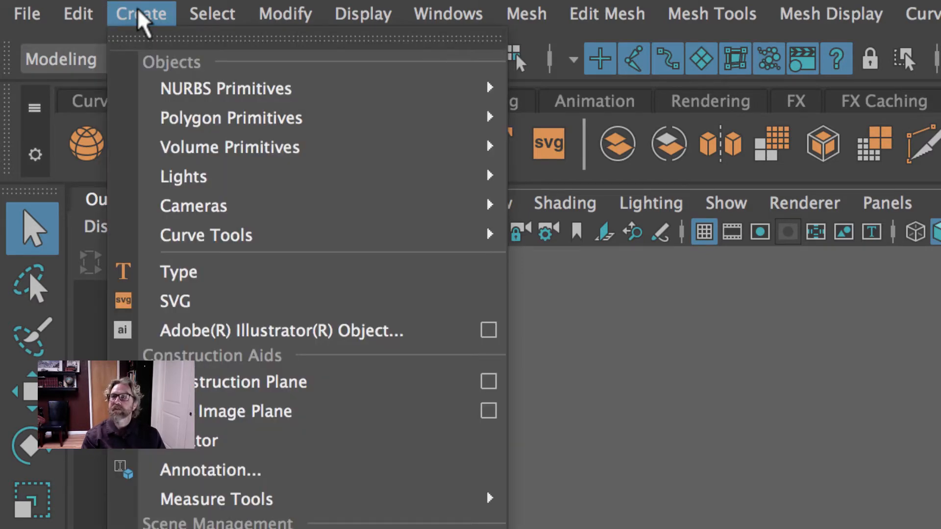
pyautogui.moveTo(257, 123)
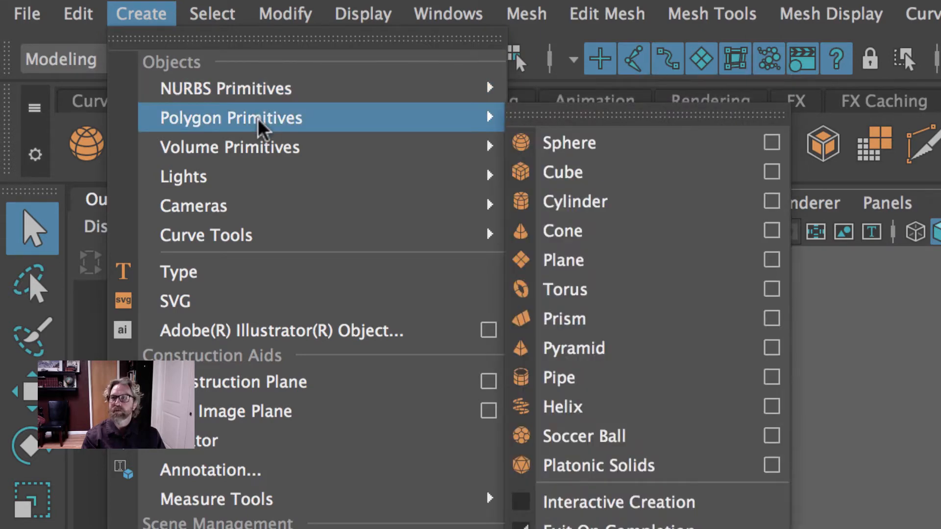
pyautogui.moveTo(180, 96)
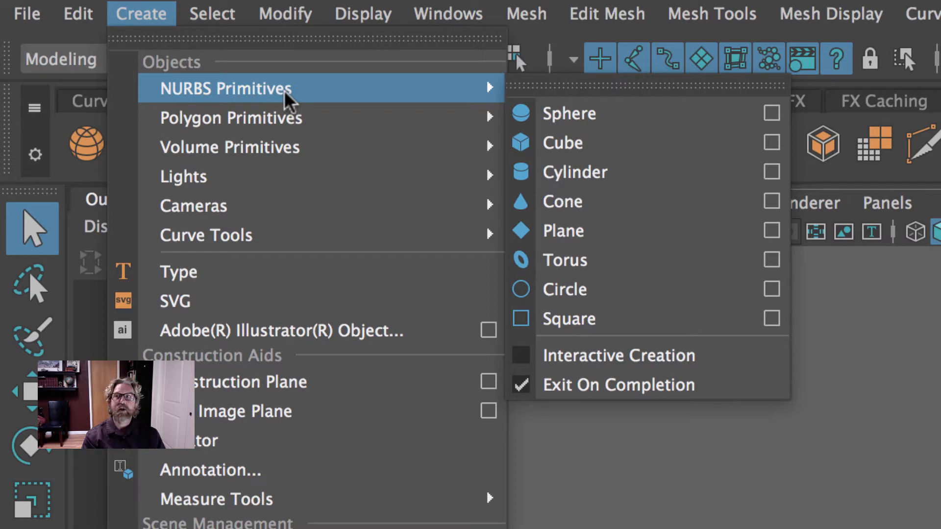
pyautogui.moveTo(290, 122)
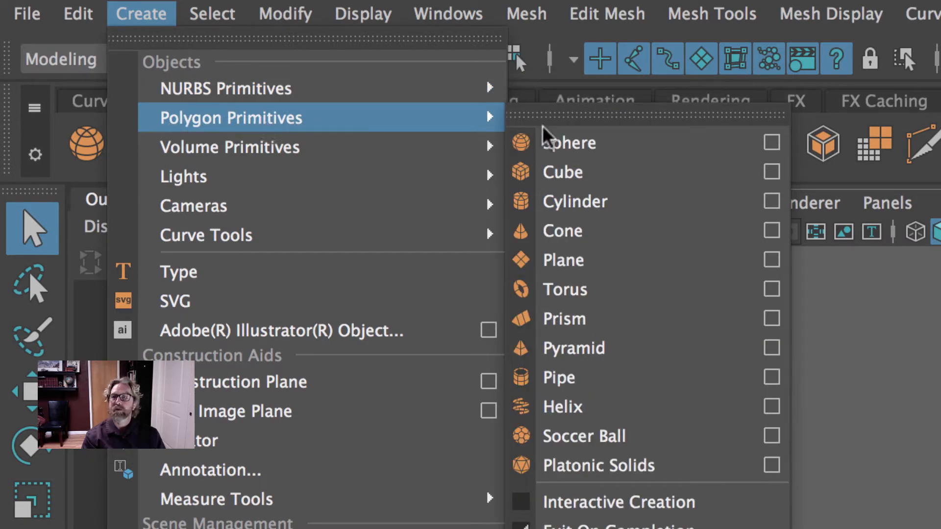
pyautogui.click(772, 172)
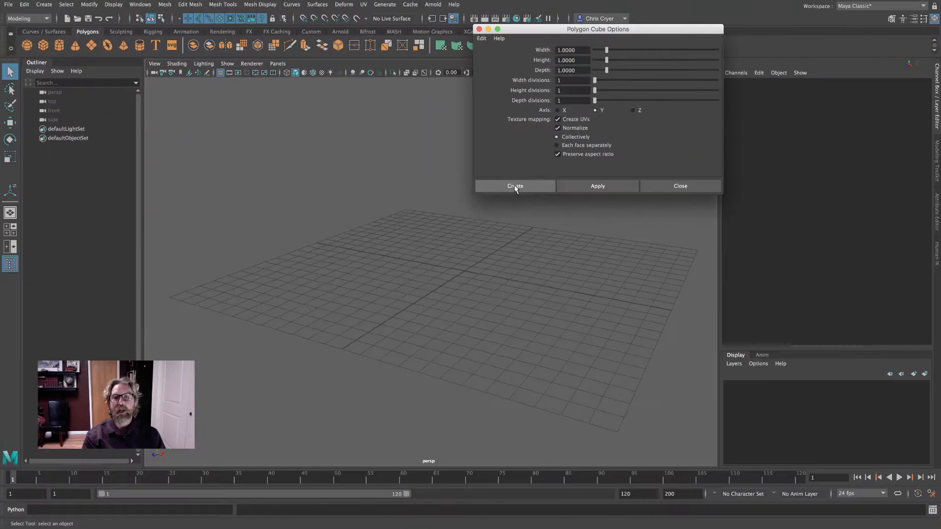
pyautogui.click(514, 185)
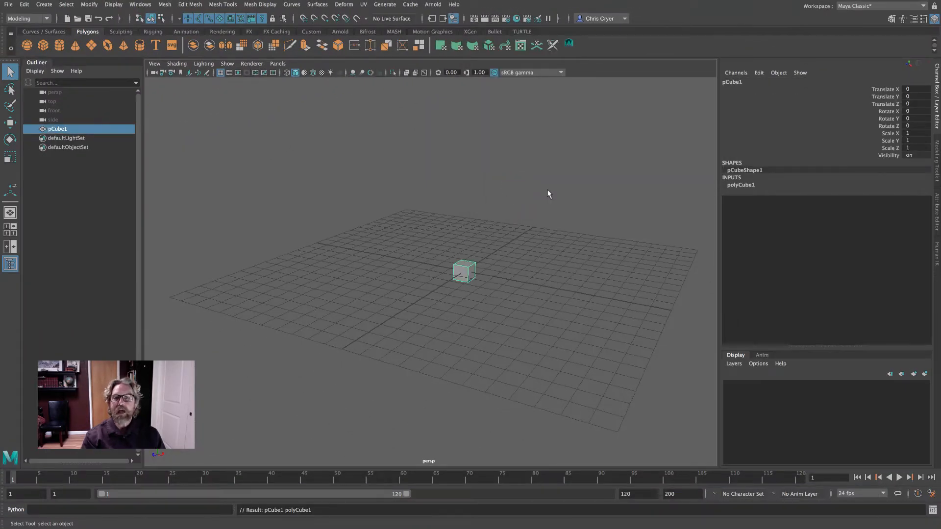
pyautogui.press('Delete')
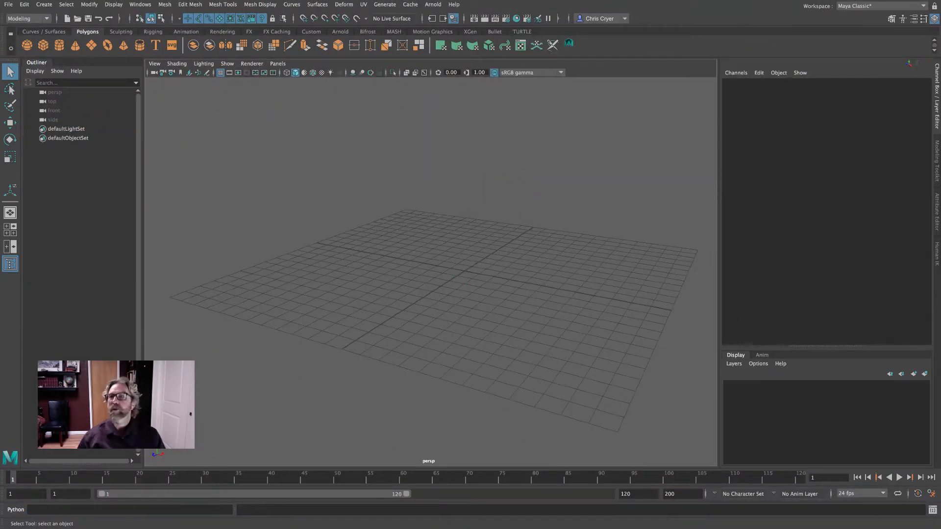
# Create a new polygon cube with the default settings at the centre of the grid
pyautogui.click(44, 45)
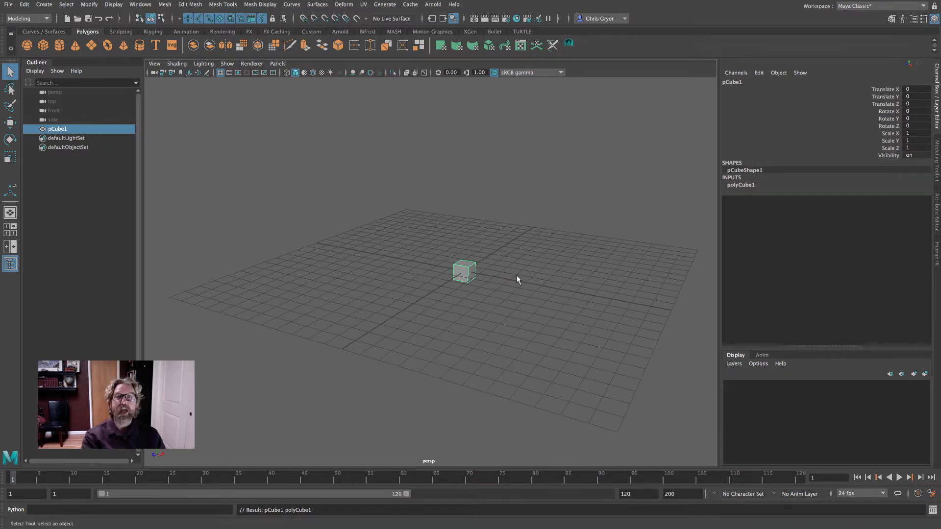
pyautogui.press('f')
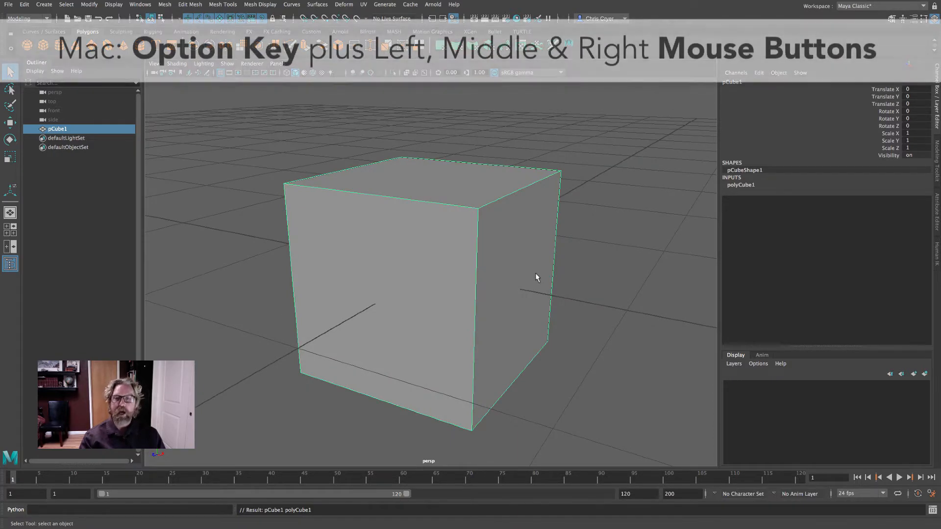
pyautogui.keyDown('alt'); pyautogui.moveTo(536, 277); pyautogui.dragTo(512, 277); pyautogui.keyUp('alt')
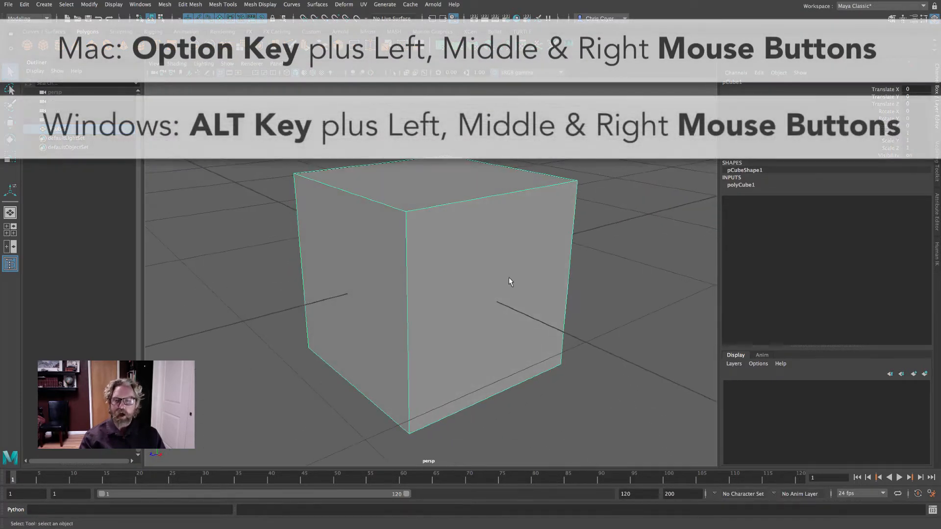
pyautogui.moveTo(509, 277)
pyautogui.keyDown('alt'); pyautogui.mouseDown(button='middle')
pyautogui.moveTo(503, 248)
pyautogui.moveTo(522, 275)
pyautogui.mouseUp(button='middle'); pyautogui.keyUp('alt')
pyautogui.keyDown('alt'); pyautogui.moveTo(583, 277); pyautogui.dragTo(519, 279, button='right'); pyautogui.keyUp('alt')
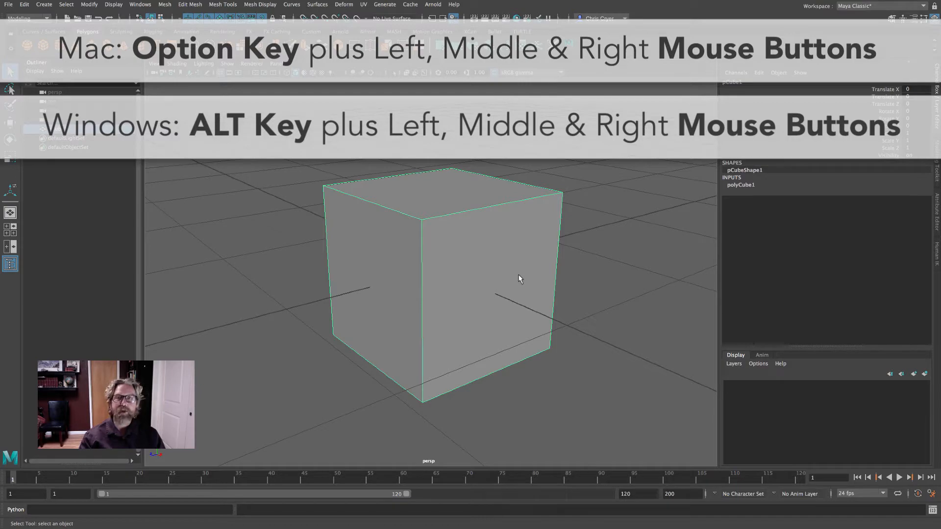
pyautogui.moveTo(516, 276)
pyautogui.keyDown('alt'); pyautogui.mouseDown()
pyautogui.moveTo(382, 273)
pyautogui.moveTo(579, 280)
pyautogui.moveTo(509, 276)
pyautogui.mouseUp(); pyautogui.keyUp('alt')
pyautogui.keyDown('alt'); pyautogui.moveTo(508, 273); pyautogui.dragTo(521, 241, button='middle'); pyautogui.keyUp('alt')
pyautogui.keyDown('alt'); pyautogui.moveTo(551, 251); pyautogui.dragTo(491, 258, button='right'); pyautogui.keyUp('alt')
pyautogui.keyDown('alt'); pyautogui.moveTo(492, 258); pyautogui.dragTo(496, 288); pyautogui.keyUp('alt')
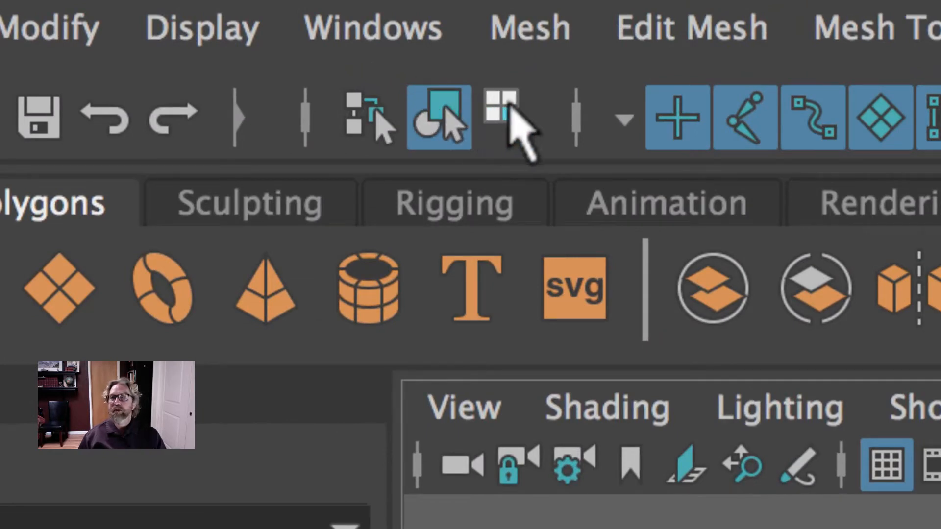
# Switch between component and object selection modes, finishing in object selection mode
pyautogui.click(505, 115)
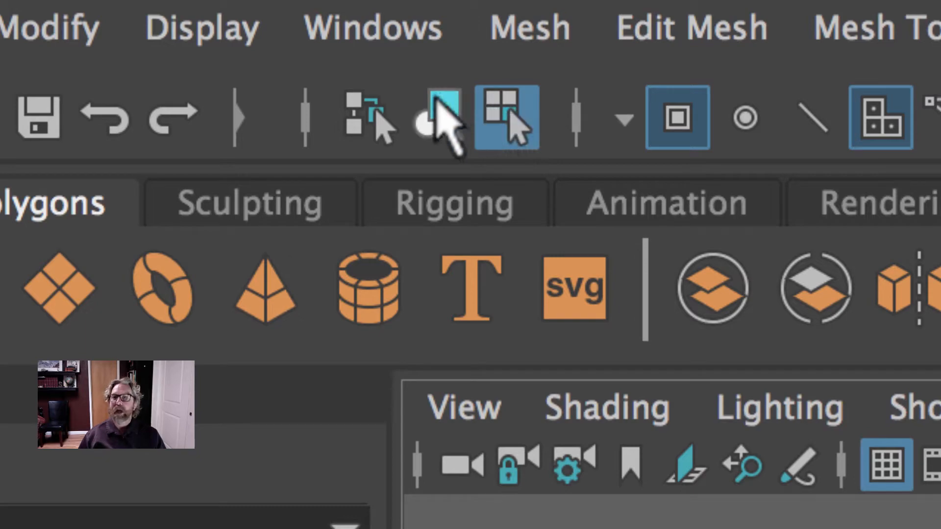
pyautogui.click(443, 120)
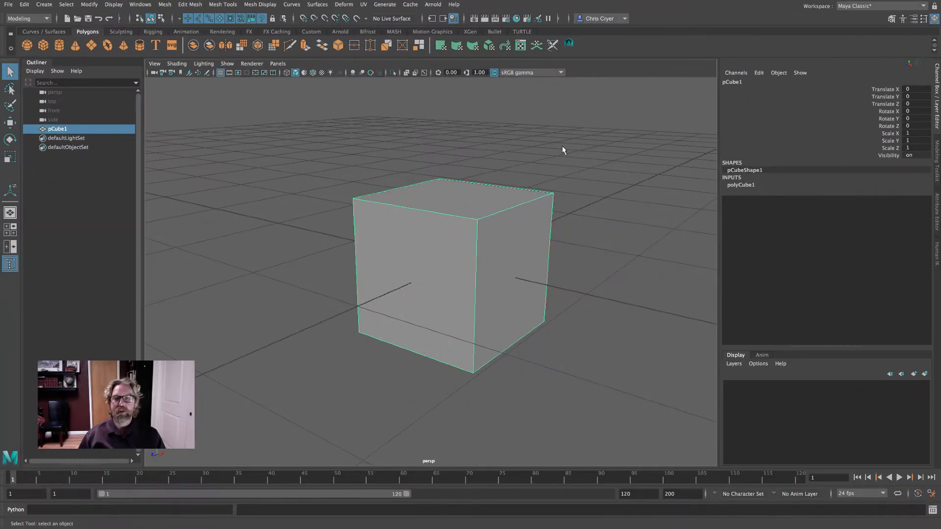
pyautogui.click(161, 19)
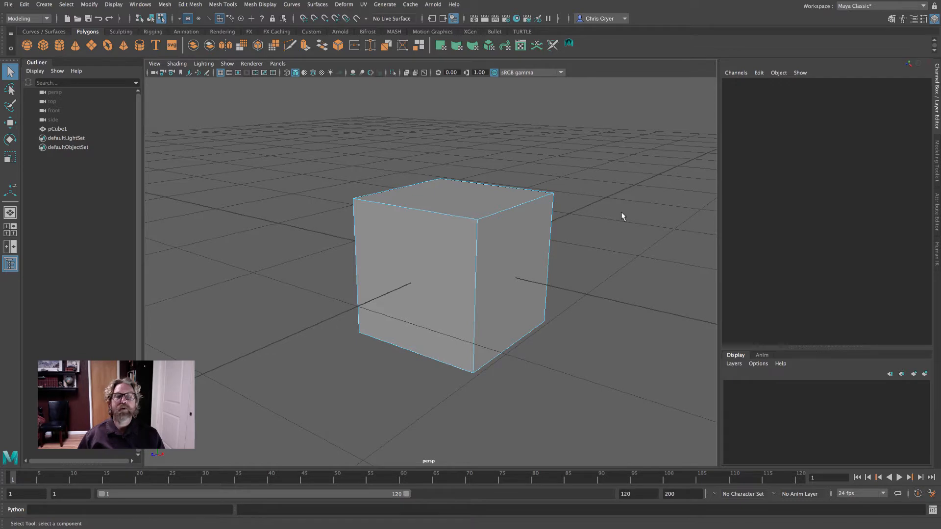
pyautogui.click(151, 19)
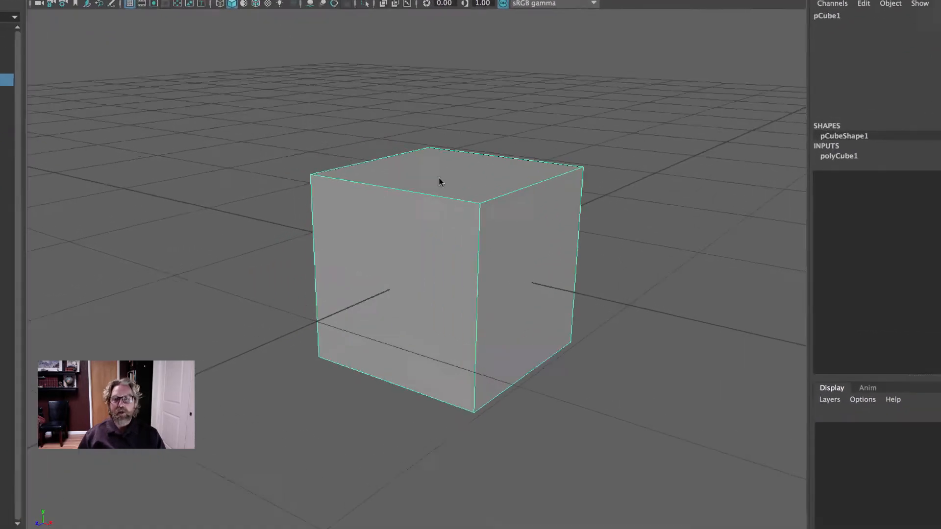
# Switch the cube to face selection and return it to object mode
pyautogui.moveTo(447, 202); pyautogui.dragTo(410, 203, button='right')
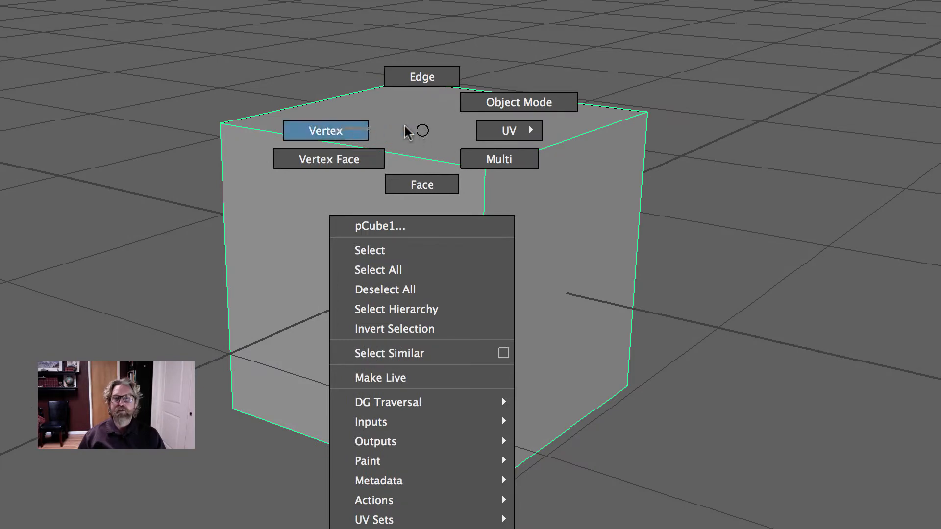
pyautogui.moveTo(405, 132); pyautogui.dragTo(422, 169, button='right')
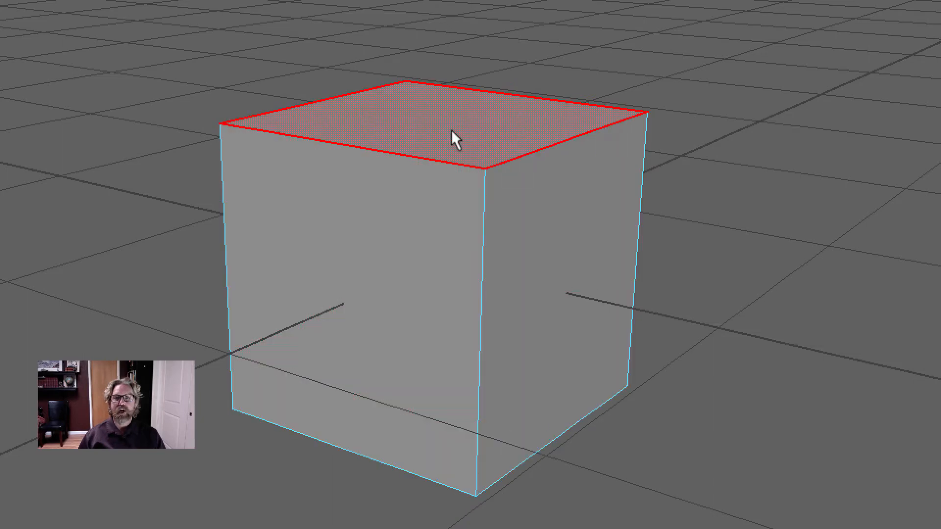
pyautogui.moveTo(451, 129); pyautogui.dragTo(514, 91, button='right')
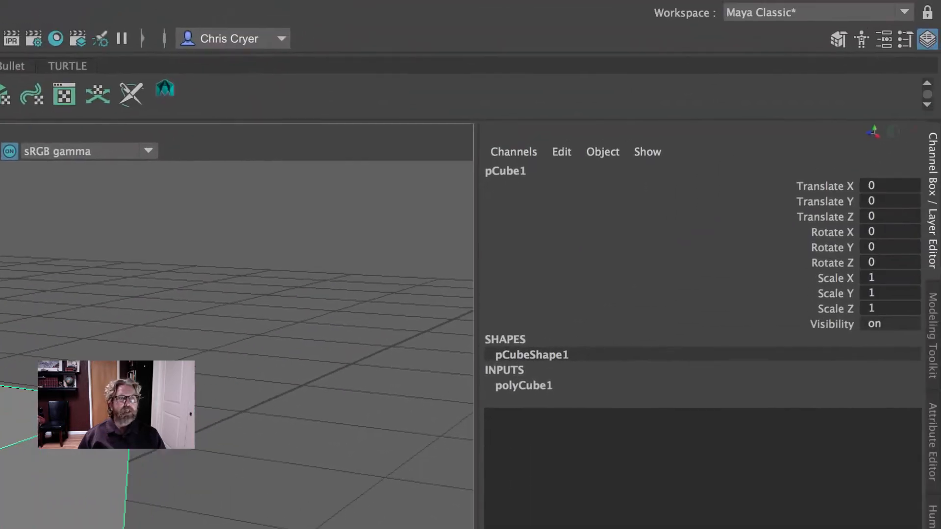
# Open the Modeling Toolkit and try its vertex, edge and face selection modes, finishing in object selection
pyautogui.click(934, 319)
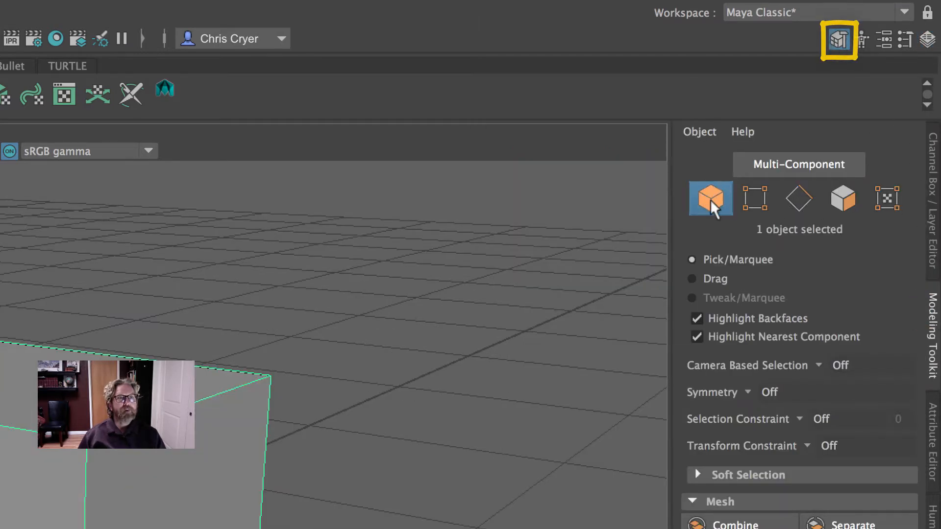
pyautogui.click(757, 198)
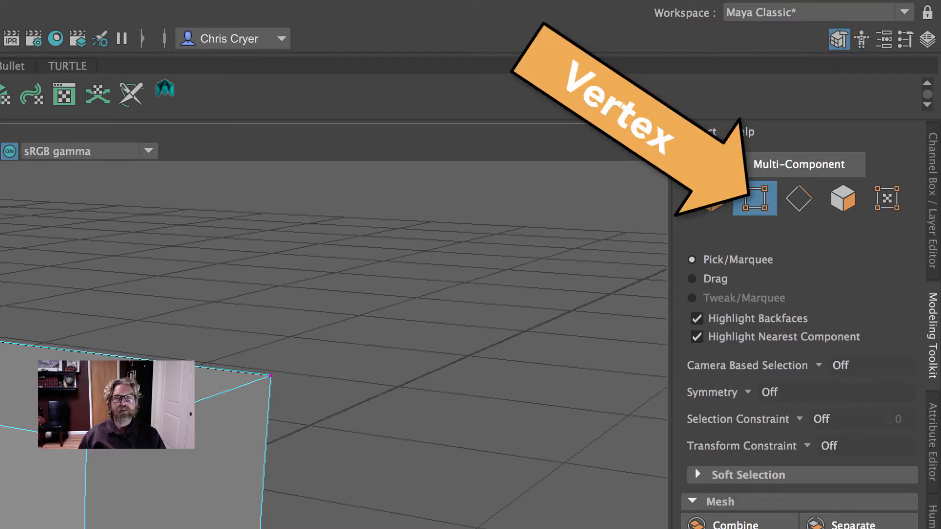
pyautogui.click(799, 198)
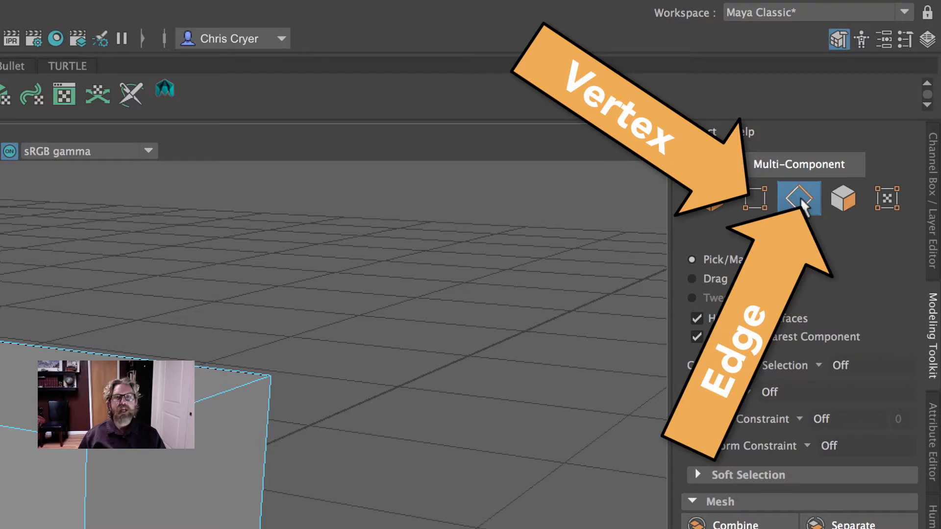
pyautogui.click(843, 198)
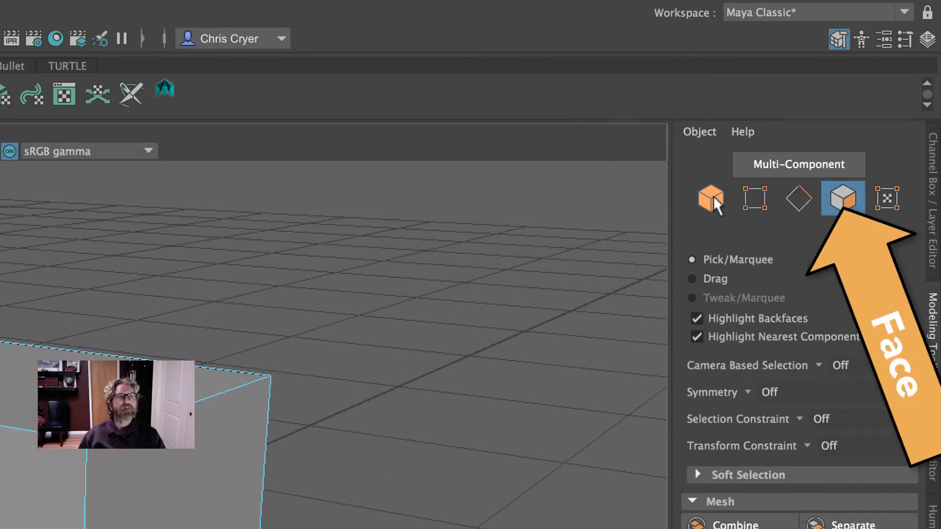
pyautogui.click(712, 198)
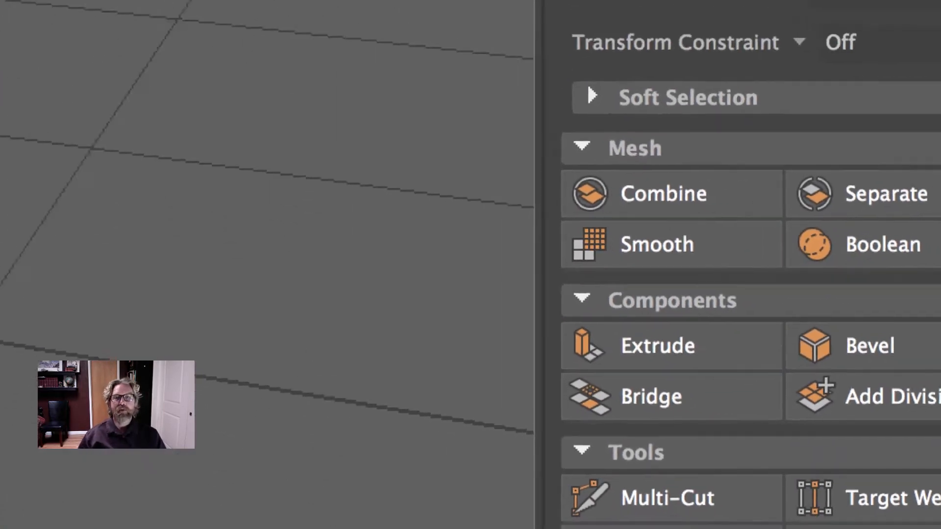
# Select the cube's top face and extrude it upward by about 0.437
pyautogui.moveTo(425, 178)
pyautogui.mouseDown(button='right')
pyautogui.moveTo(482, 229)
pyautogui.moveTo(483, 200)
pyautogui.mouseUp(button='right')
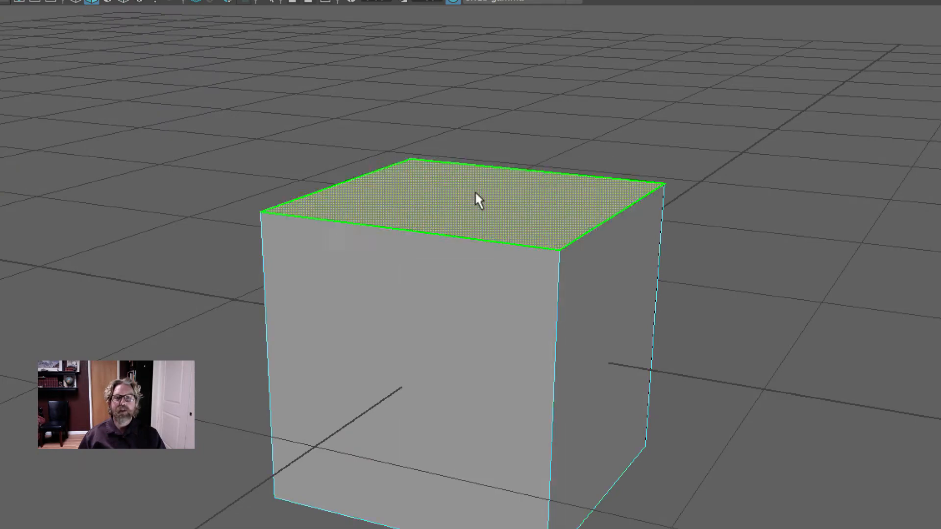
pyautogui.click(477, 195)
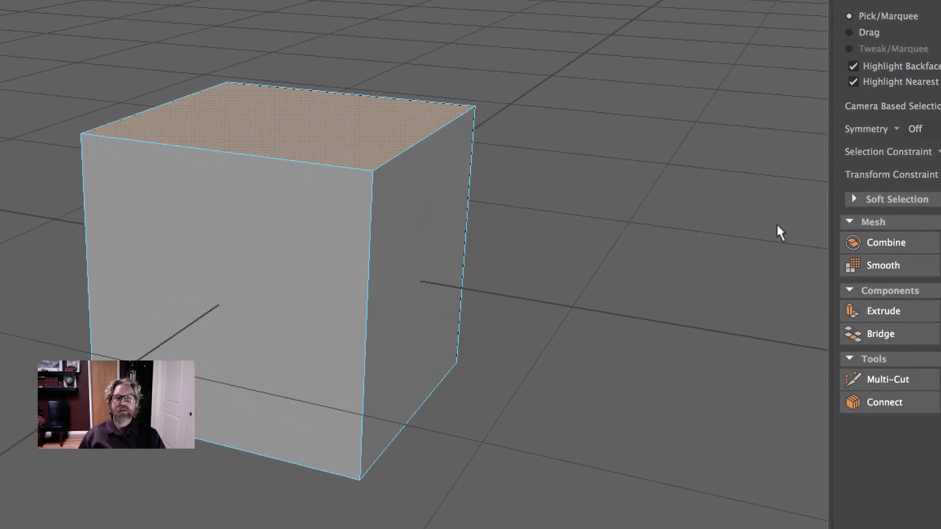
pyautogui.click(880, 310)
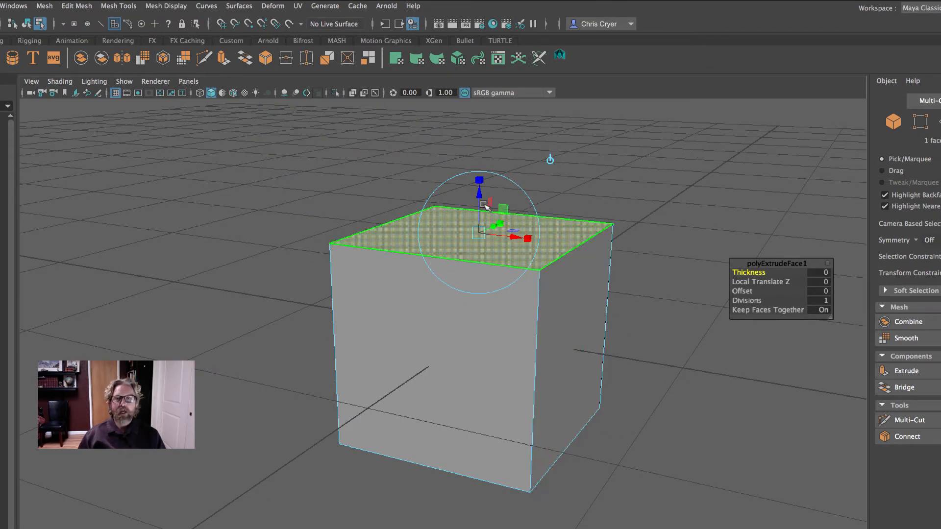
pyautogui.moveTo(481, 201); pyautogui.dragTo(487, 104)
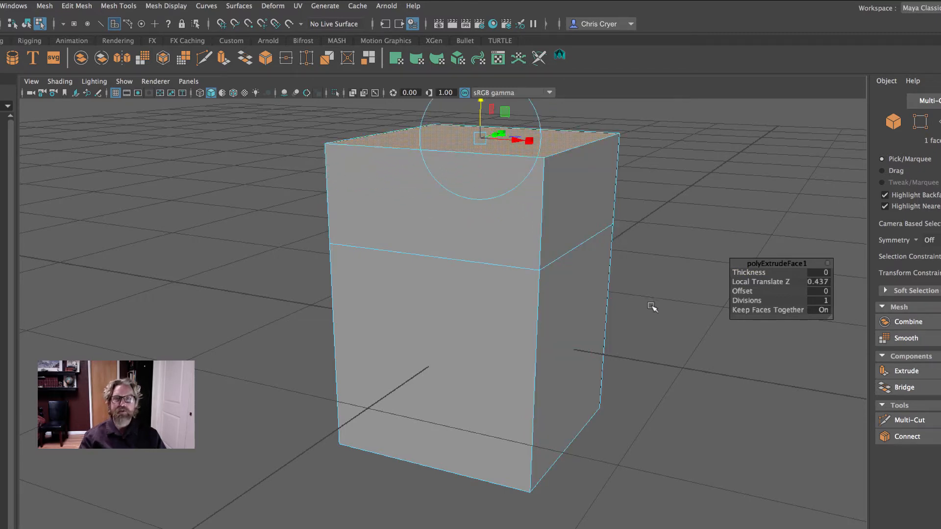
# Scale the extruded top face inward along its local X axis to form a pitched roof shape
pyautogui.keyDown('alt'); pyautogui.moveTo(651, 309); pyautogui.dragTo(626, 382); pyautogui.keyUp('alt')
pyautogui.keyDown('alt'); pyautogui.moveTo(626, 382); pyautogui.dragTo(620, 420, button='middle'); pyautogui.keyUp('alt')
pyautogui.keyDown('alt'); pyautogui.moveTo(620, 420); pyautogui.dragTo(657, 407); pyautogui.keyUp('alt')
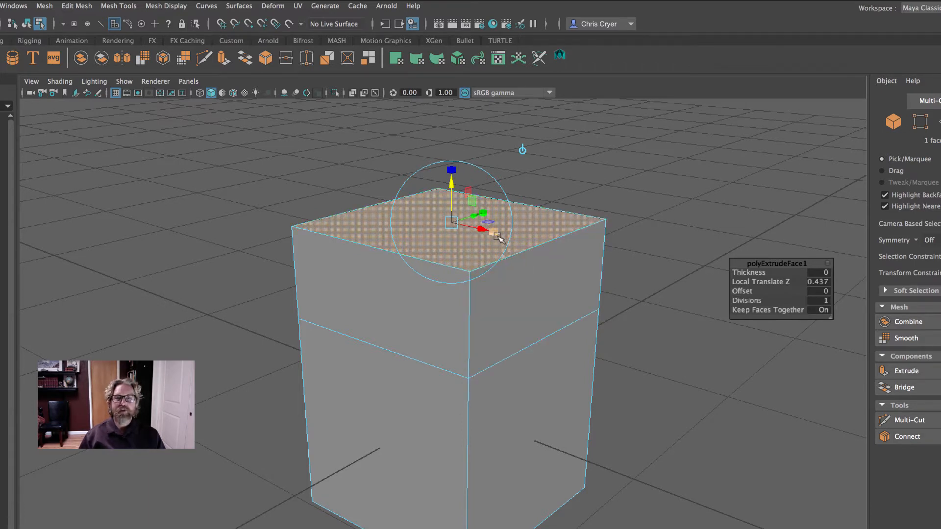
pyautogui.moveTo(496, 235); pyautogui.dragTo(454, 221)
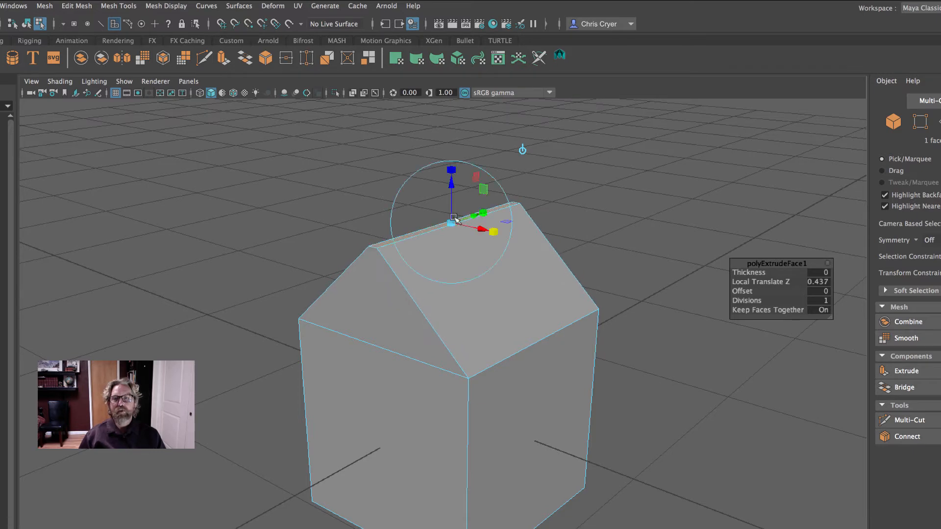
# Narrow the roof's ridge face further along its local X axis and check the house shape from several angles
pyautogui.keyDown('alt'); pyautogui.moveTo(372, 244); pyautogui.dragTo(489, 288, button='right'); pyautogui.keyUp('alt')
pyautogui.keyDown('alt'); pyautogui.moveTo(490, 288); pyautogui.dragTo(404, 210, button='middle'); pyautogui.keyUp('alt')
pyautogui.keyDown('alt'); pyautogui.moveTo(403, 209); pyautogui.dragTo(660, 263); pyautogui.keyUp('alt')
pyautogui.moveTo(692, 165); pyautogui.dragTo(649, 147)
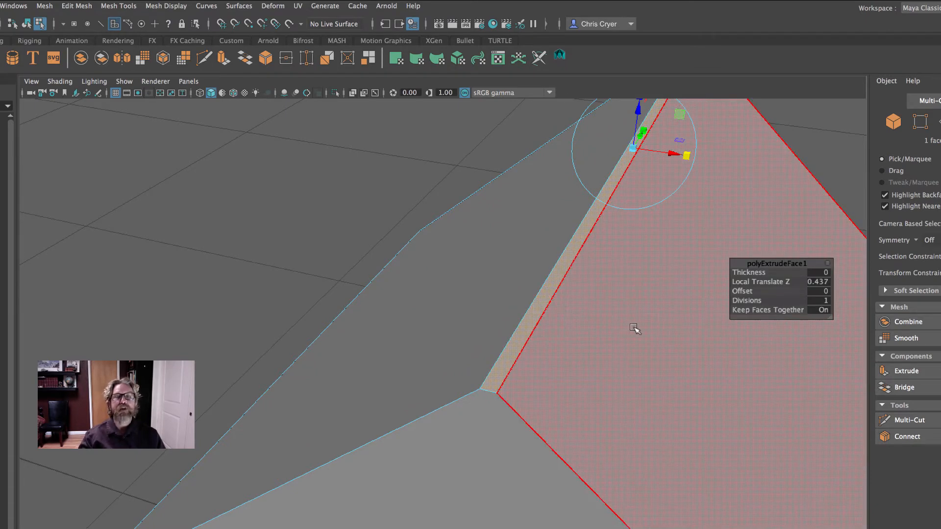
pyautogui.keyDown('alt'); pyautogui.moveTo(661, 337); pyautogui.dragTo(421, 316, button='right'); pyautogui.keyUp('alt')
pyautogui.keyDown('alt'); pyautogui.moveTo(593, 313); pyautogui.dragTo(544, 221, button='middle'); pyautogui.keyUp('alt')
pyautogui.keyDown('alt'); pyautogui.moveTo(596, 307); pyautogui.dragTo(588, 296); pyautogui.keyUp('alt')
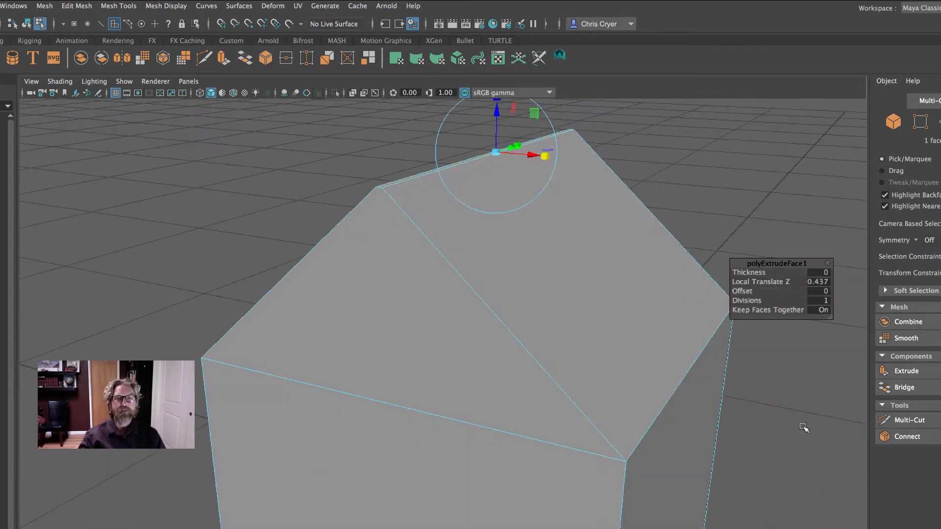
pyautogui.keyDown('alt'); pyautogui.moveTo(804, 428); pyautogui.dragTo(740, 353); pyautogui.keyUp('alt')
pyautogui.keyDown('alt'); pyautogui.moveTo(740, 352); pyautogui.dragTo(611, 352, button='right'); pyautogui.keyUp('alt')
pyautogui.keyDown('alt'); pyautogui.moveTo(611, 352); pyautogui.dragTo(699, 351); pyautogui.keyUp('alt')
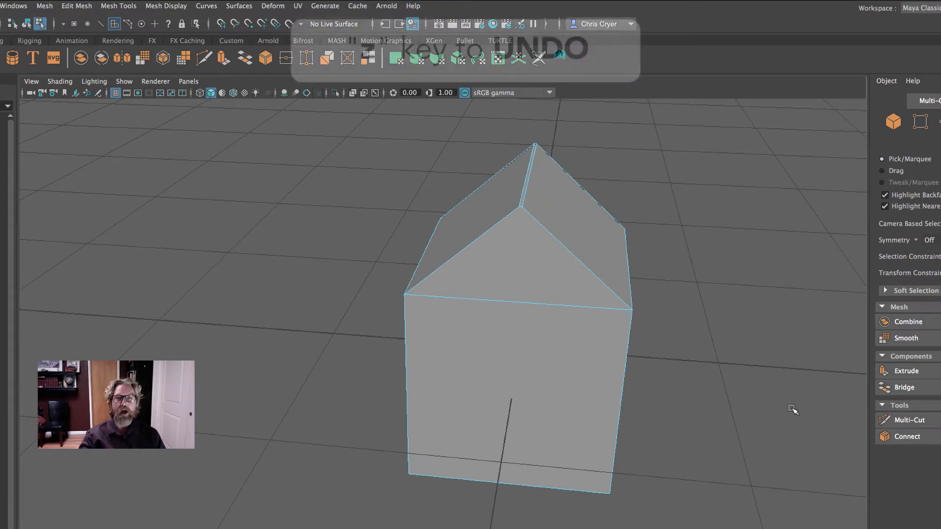
# Undo the ridge scaling and the top-face extrusion to get back the plain cube
pyautogui.press('z')
pyautogui.press('z')
pyautogui.press('z')
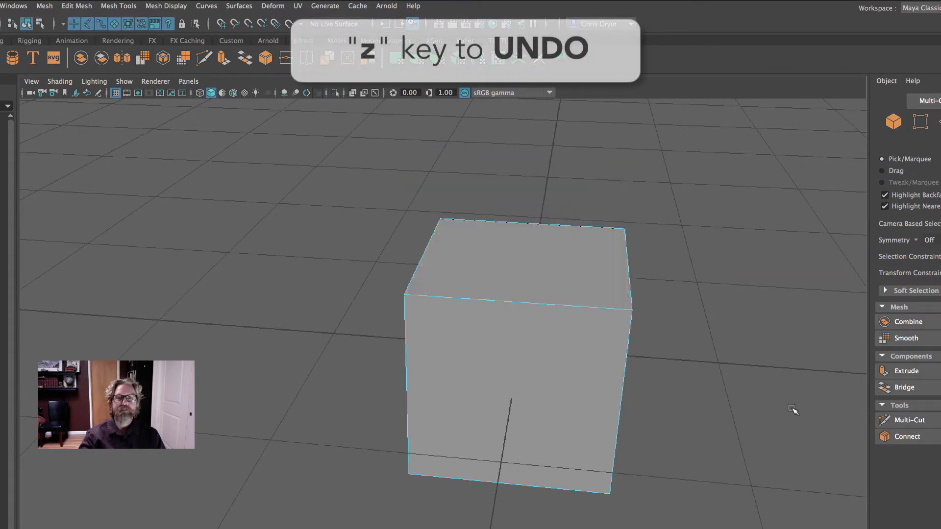
pyautogui.keyDown('alt'); pyautogui.moveTo(746, 293); pyautogui.dragTo(686, 292); pyautogui.keyUp('alt')
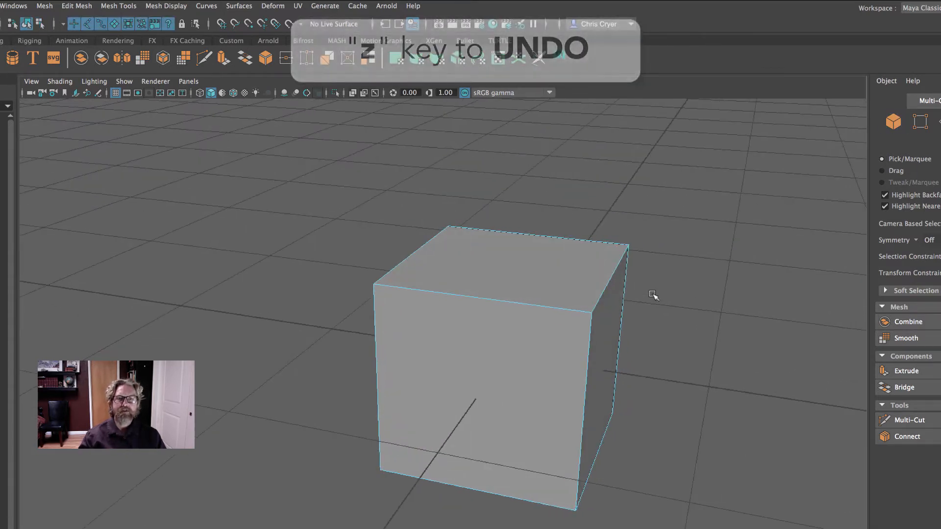
# Select the cube's top face, extrude it upward by about 0.014 and scale it evenly outward to form a roof overhang
pyautogui.click(530, 262)
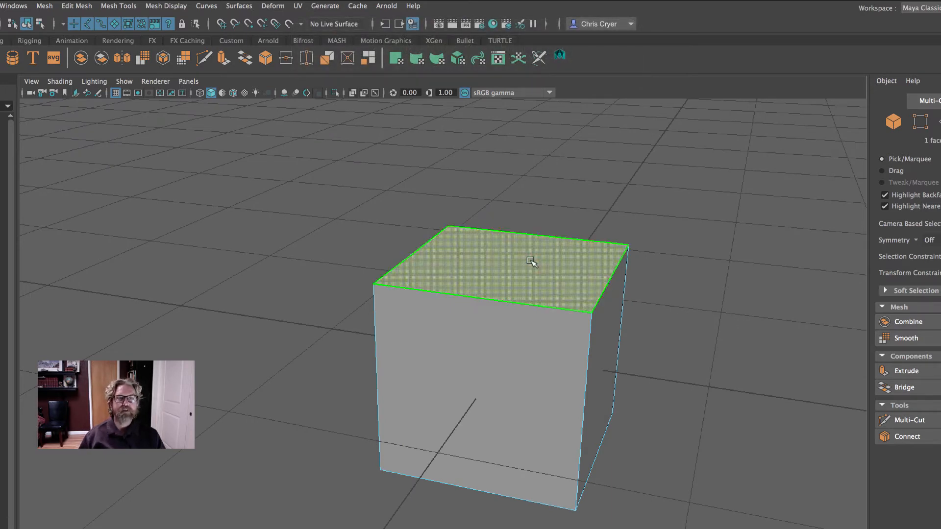
pyautogui.click(904, 371)
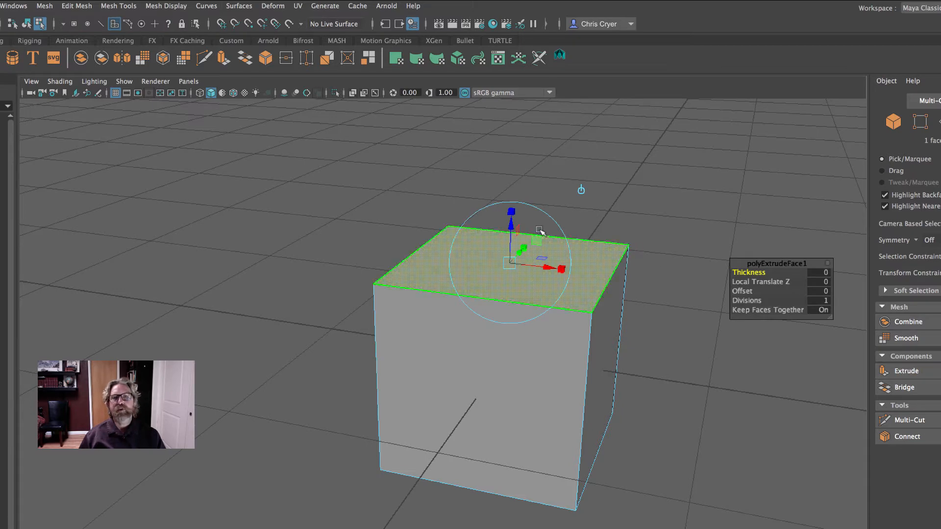
pyautogui.moveTo(513, 228); pyautogui.dragTo(513, 225)
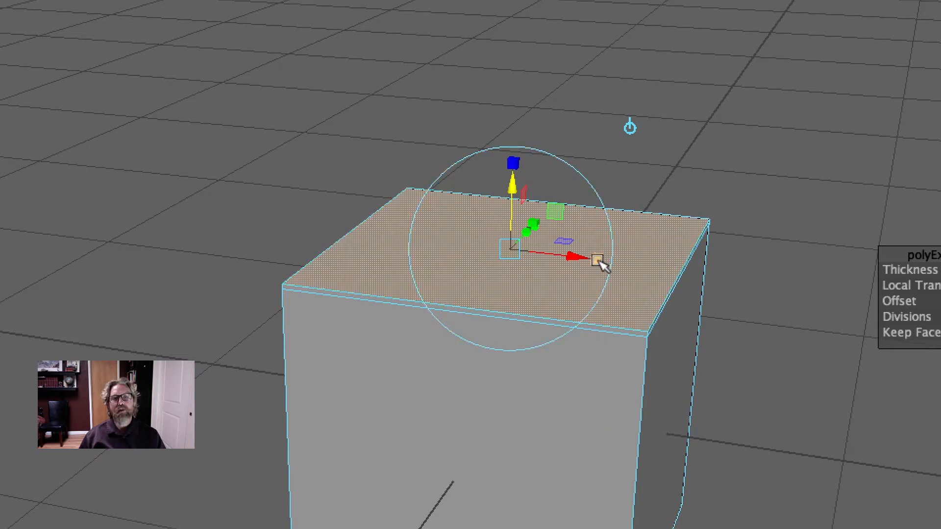
pyautogui.click(598, 261)
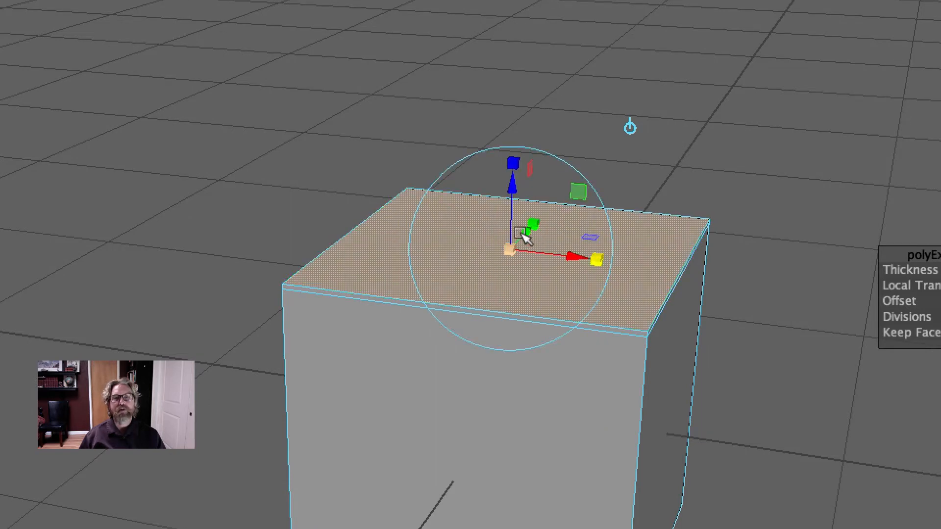
pyautogui.moveTo(512, 252); pyautogui.dragTo(717, 365)
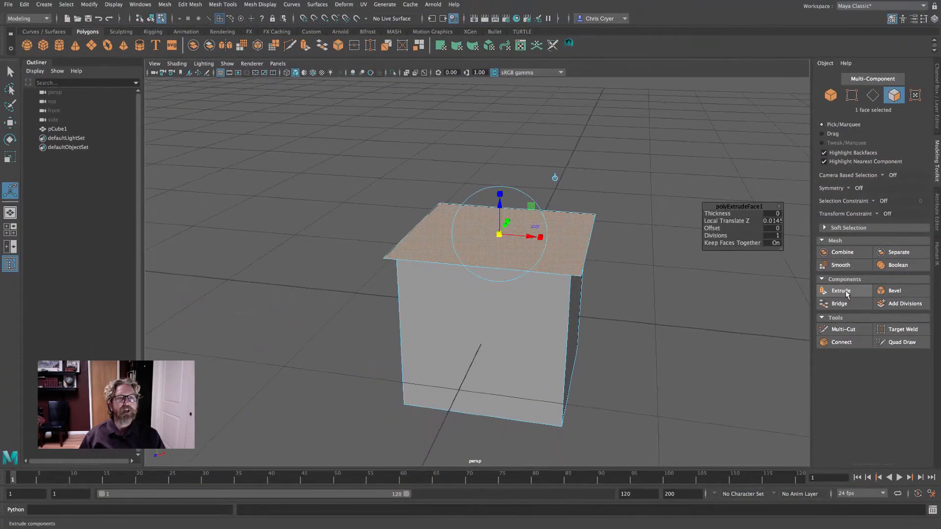
# Extrude the overhanging face upward by about 0.47 and scale it inward along its local X axis into a narrow roof ridge
pyautogui.click(847, 293)
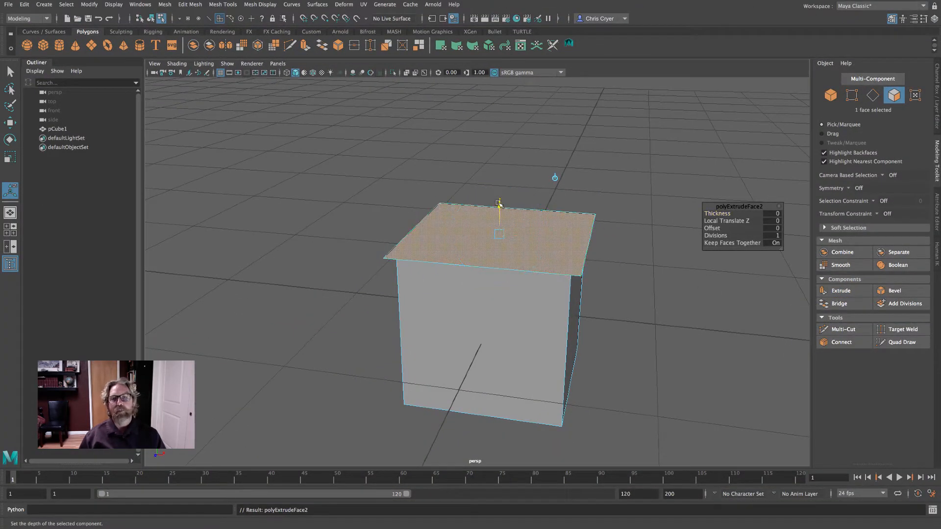
pyautogui.moveTo(499, 203); pyautogui.dragTo(501, 127)
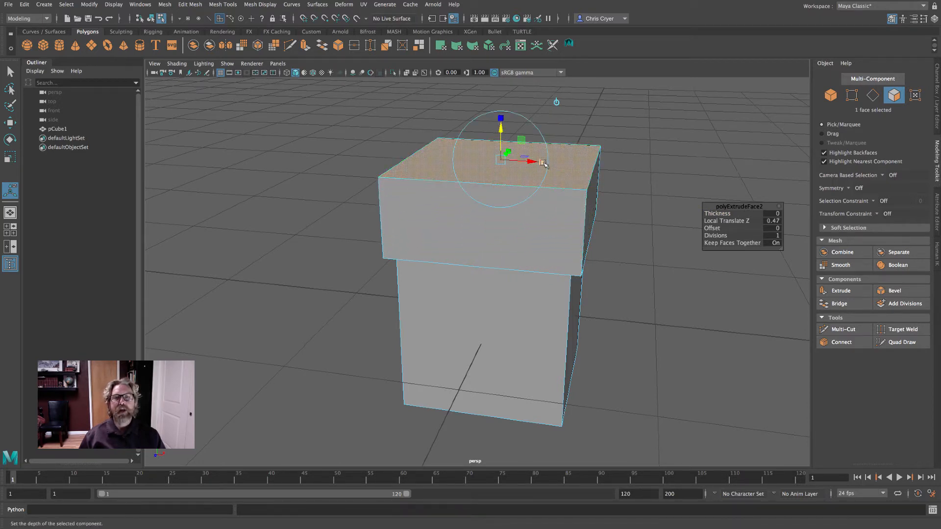
pyautogui.moveTo(544, 162); pyautogui.dragTo(501, 160)
# Return to object mode and examine the house's roof and overhang from several angles, including from below
pyautogui.keyDown('alt'); pyautogui.moveTo(599, 189); pyautogui.dragTo(535, 168); pyautogui.keyUp('alt')
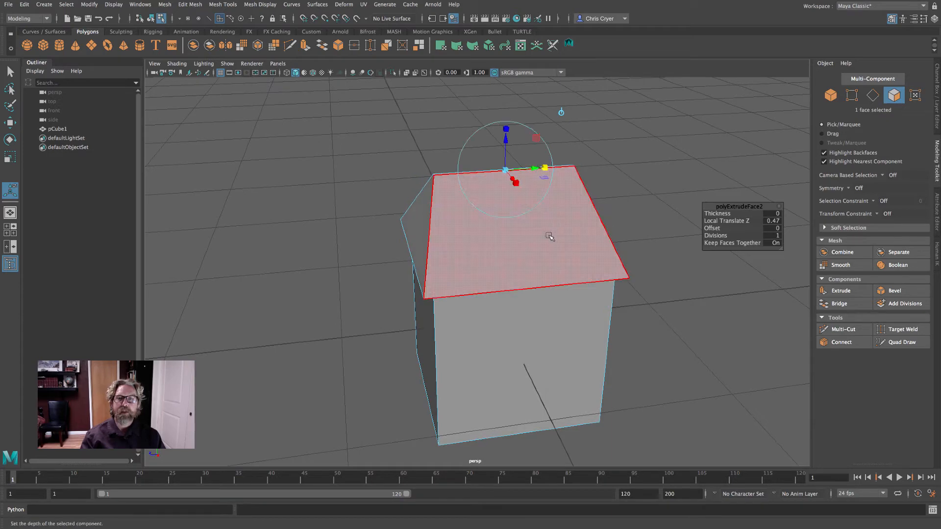
pyautogui.keyDown('alt'); pyautogui.moveTo(549, 237); pyautogui.dragTo(633, 230); pyautogui.keyUp('alt')
pyautogui.moveTo(545, 234); pyautogui.dragTo(610, 213, button='right')
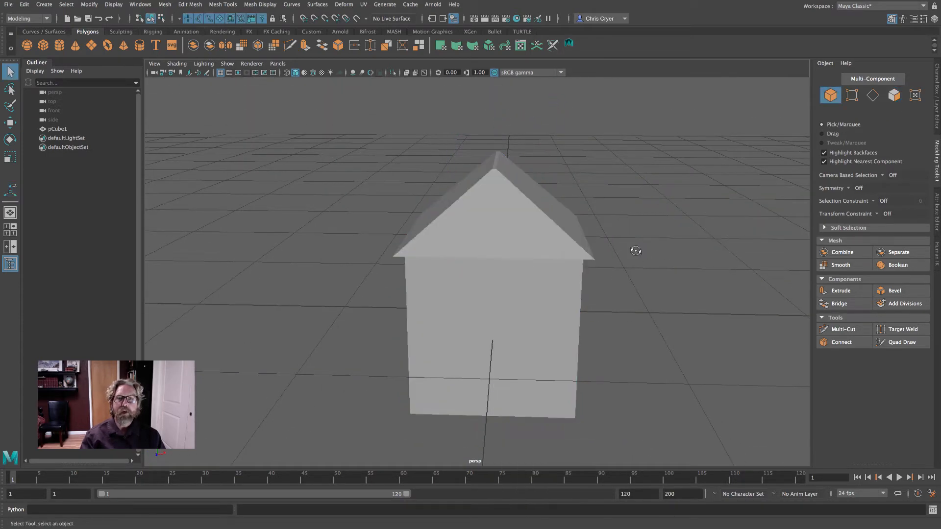
pyautogui.keyDown('alt'); pyautogui.moveTo(631, 252); pyautogui.dragTo(561, 229); pyautogui.keyUp('alt')
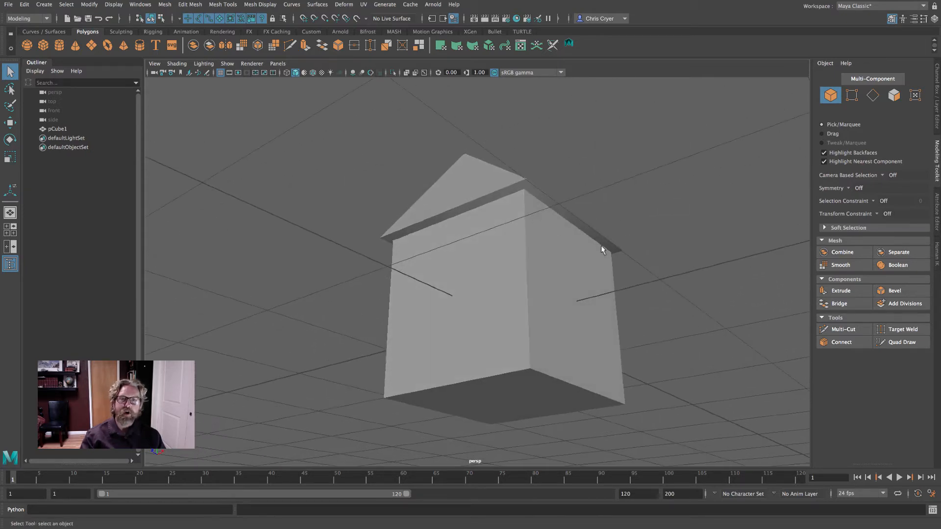
pyautogui.keyDown('alt'); pyautogui.moveTo(557, 208); pyautogui.dragTo(557, 229); pyautogui.keyUp('alt')
pyautogui.keyDown('alt'); pyautogui.moveTo(458, 196); pyautogui.dragTo(572, 241); pyautogui.keyUp('alt')
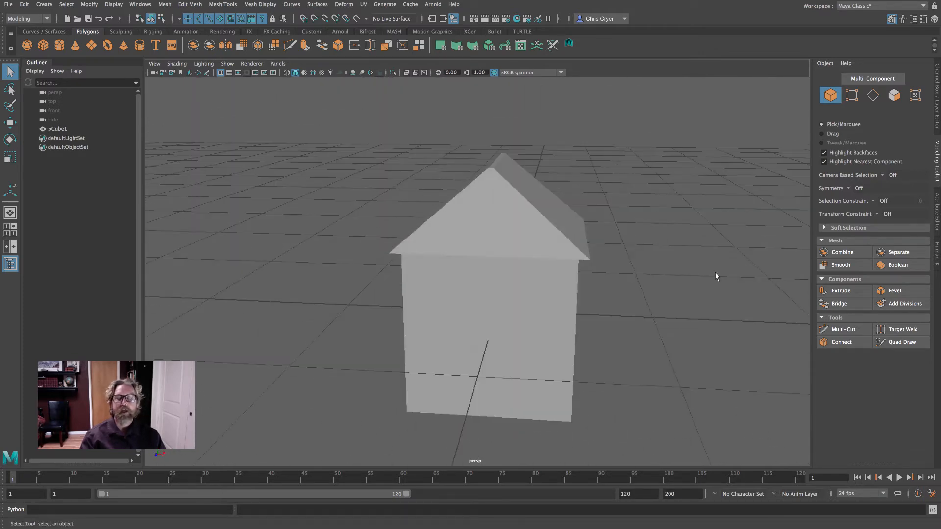
pyautogui.keyDown('alt'); pyautogui.moveTo(715, 276); pyautogui.dragTo(677, 257, button='middle'); pyautogui.keyUp('alt')
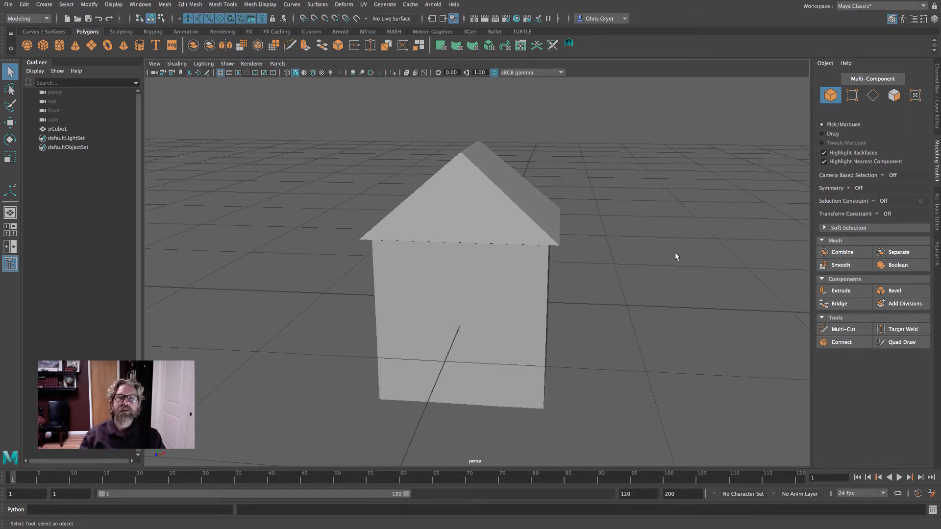
pyautogui.keyDown('alt'); pyautogui.moveTo(675, 252); pyautogui.dragTo(673, 261); pyautogui.keyUp('alt')
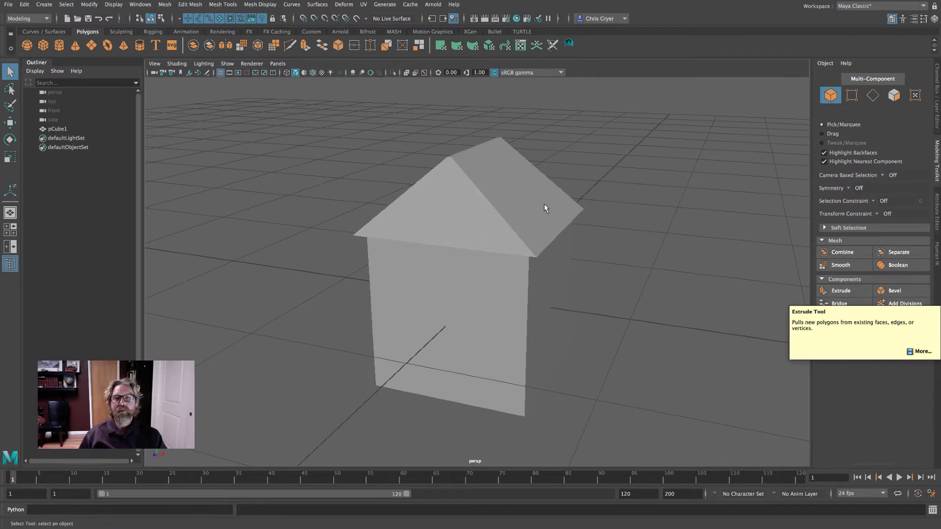
# Select one sloping roof face, extrude it and scale it evenly inward to leave a small inset face in the middle
pyautogui.moveTo(523, 186); pyautogui.dragTo(524, 199, button='right')
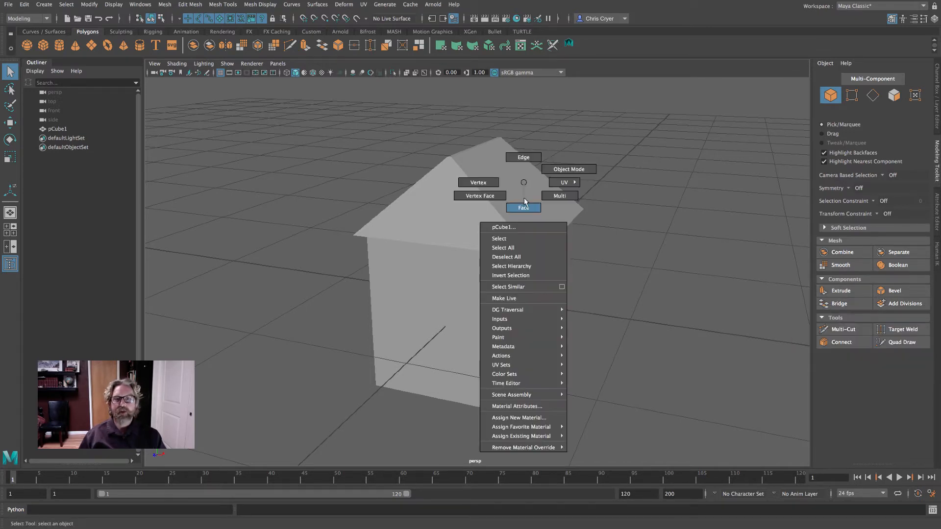
pyautogui.click(519, 191)
pyautogui.keyDown('alt'); pyautogui.moveTo(668, 207); pyautogui.dragTo(641, 228); pyautogui.keyUp('alt')
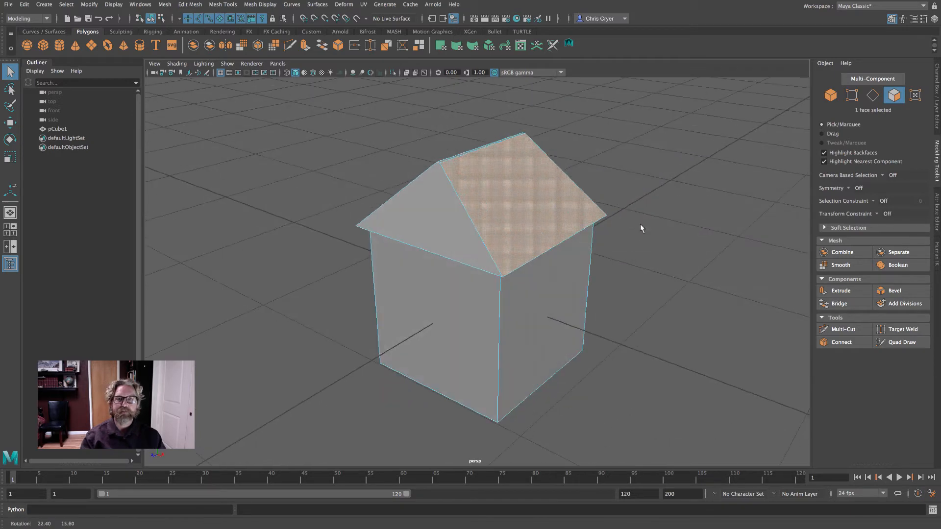
pyautogui.click(841, 290)
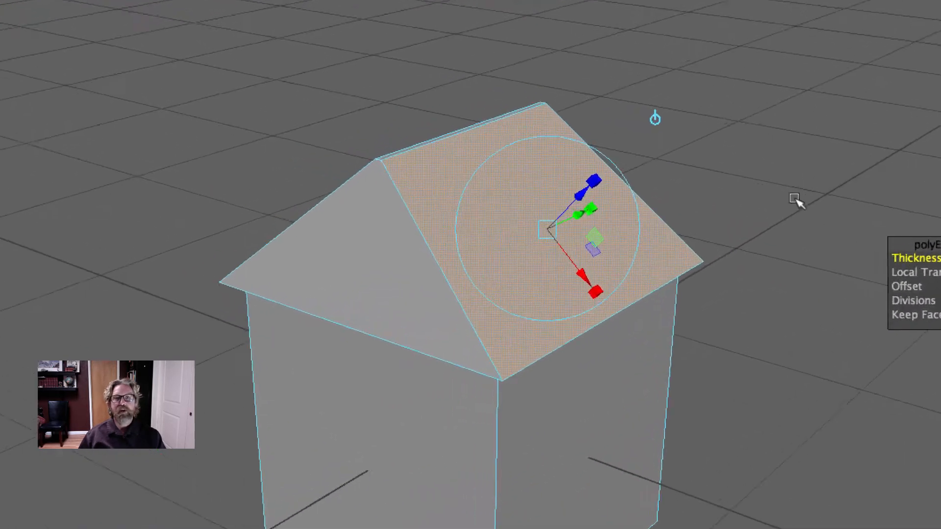
pyautogui.click(593, 180)
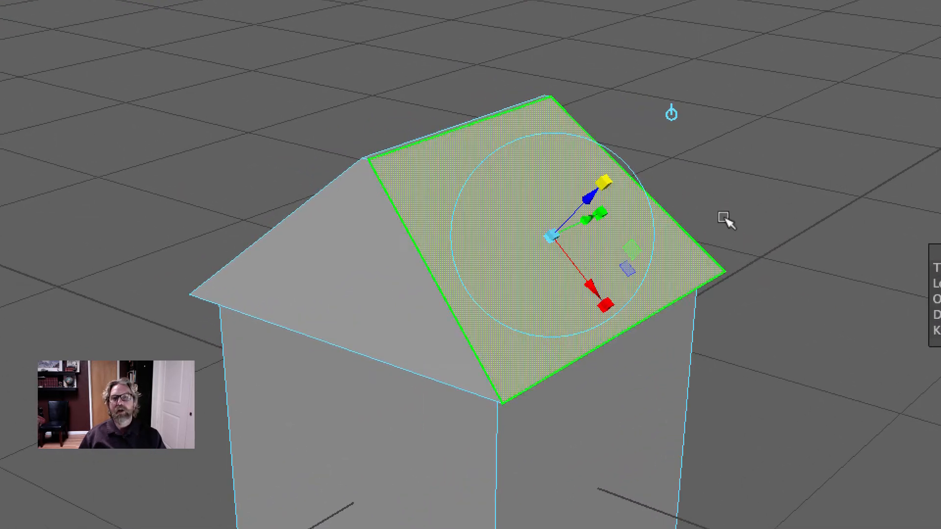
pyautogui.click(552, 237)
pyautogui.moveTo(552, 237); pyautogui.dragTo(509, 235)
# Select the two lower vertices of the inset roof face and scale them closer together along the Z axis
pyautogui.keyDown('alt'); pyautogui.moveTo(648, 314); pyautogui.dragTo(890, 342, button='right'); pyautogui.keyUp('alt')
pyautogui.keyDown('alt'); pyautogui.moveTo(890, 342); pyautogui.dragTo(721, 392); pyautogui.keyUp('alt')
pyautogui.keyDown('alt'); pyautogui.moveTo(721, 392); pyautogui.dragTo(639, 449, button='middle'); pyautogui.keyUp('alt')
pyautogui.keyDown('alt'); pyautogui.moveTo(705, 453); pyautogui.dragTo(892, 464, button='right'); pyautogui.keyUp('alt')
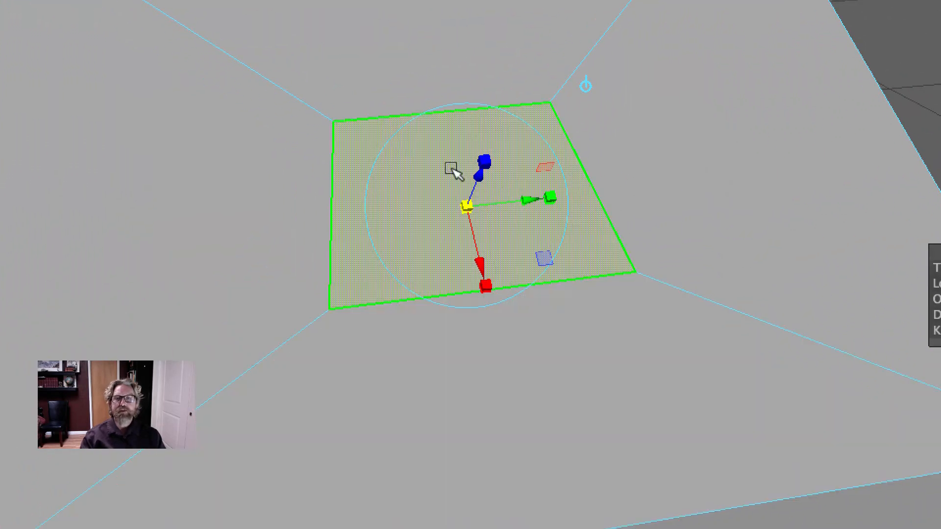
pyautogui.moveTo(352, 274); pyautogui.dragTo(302, 270, button='right')
pyautogui.click(330, 309)
pyautogui.keyDown('shift'); pyautogui.click(635, 272); pyautogui.keyUp('shift')
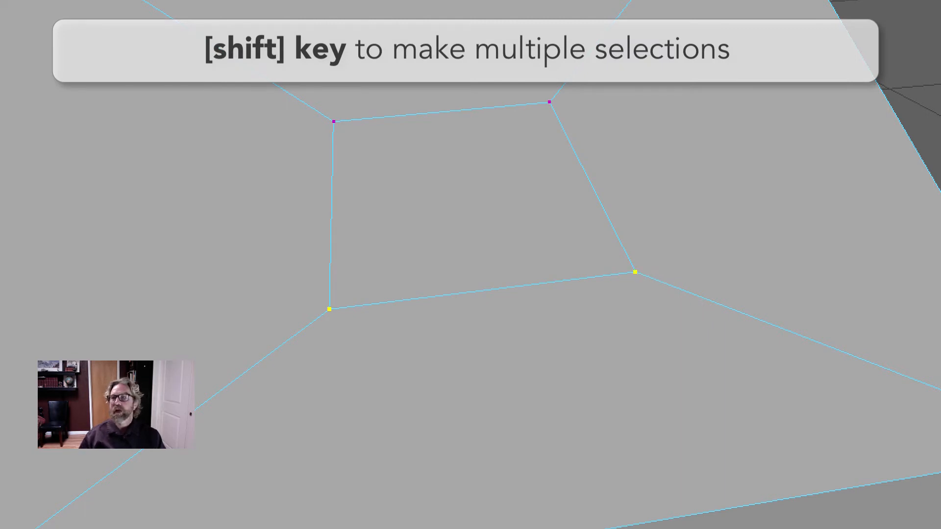
pyautogui.press('w')
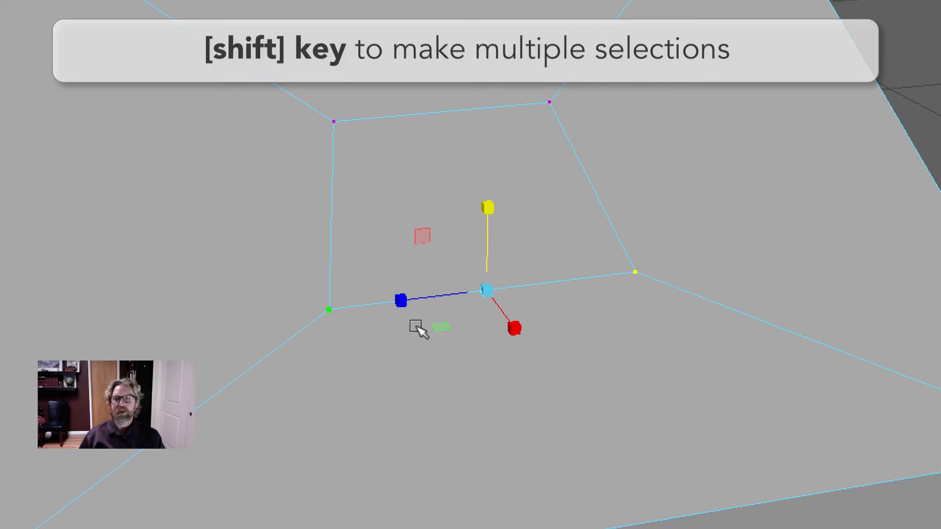
pyautogui.moveTo(405, 304); pyautogui.dragTo(456, 280)
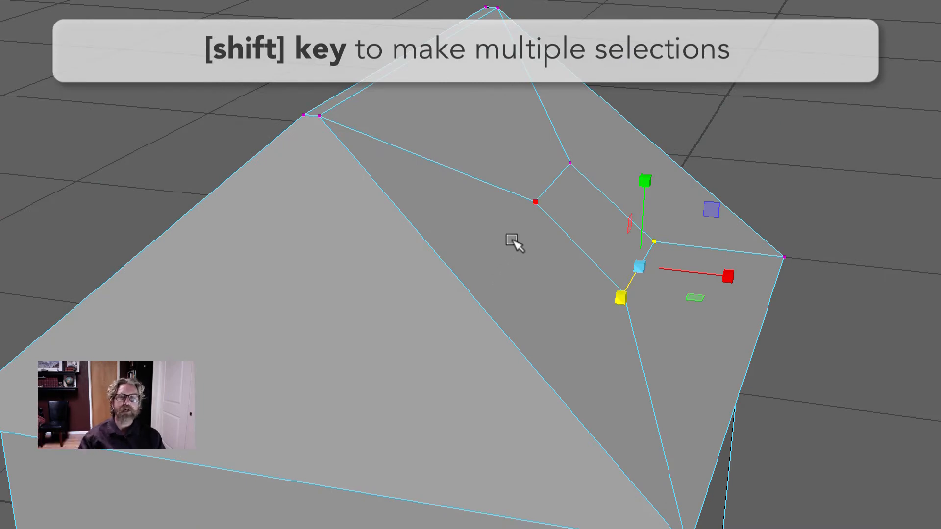
# Select the lower edge of the inset roof face, scale it slightly shorter along the Z axis and deselect it
pyautogui.moveTo(512, 243); pyautogui.dragTo(637, 215, button='right')
pyautogui.keyDown('alt'); pyautogui.moveTo(889, 247); pyautogui.dragTo(706, 283); pyautogui.keyUp('alt')
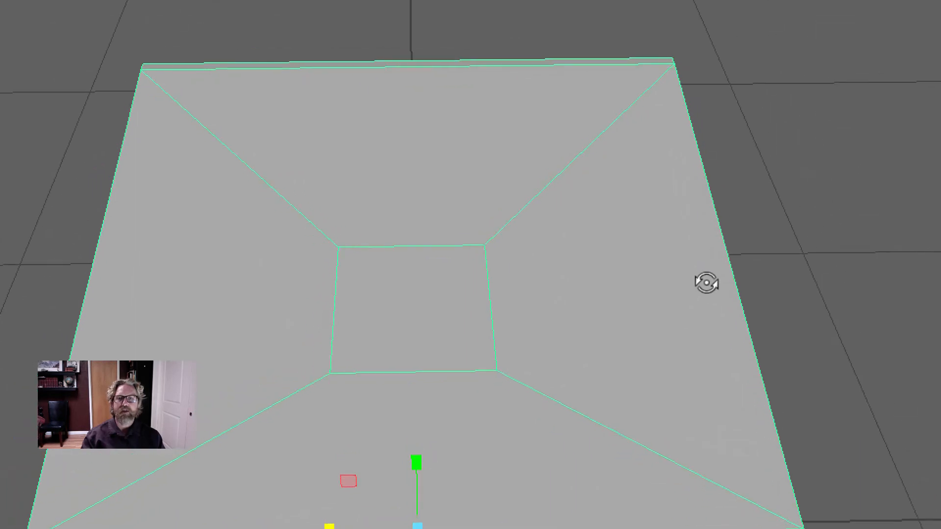
pyautogui.moveTo(440, 357); pyautogui.dragTo(427, 373, button='right')
pyautogui.click(427, 374)
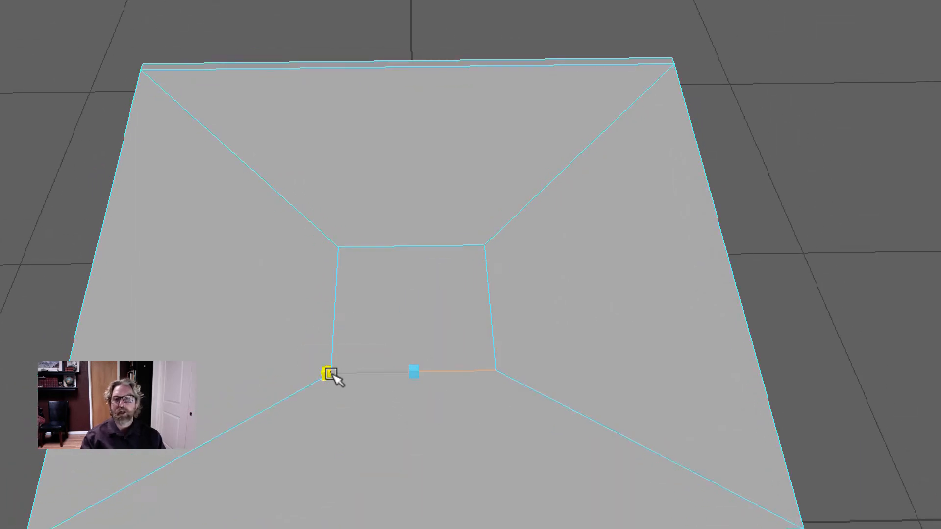
pyautogui.moveTo(335, 373); pyautogui.dragTo(334, 374)
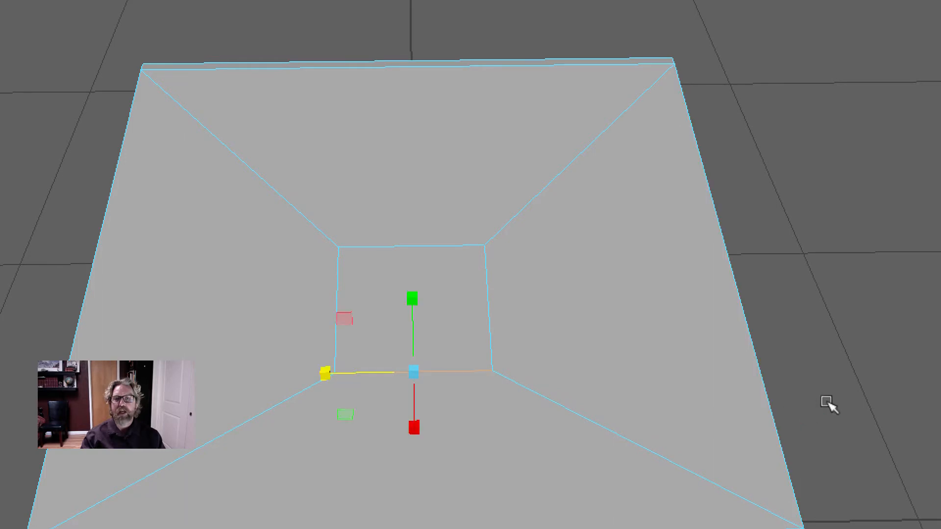
pyautogui.click(877, 394)
pyautogui.keyDown('alt'); pyautogui.moveTo(878, 394); pyautogui.dragTo(731, 288); pyautogui.keyUp('alt')
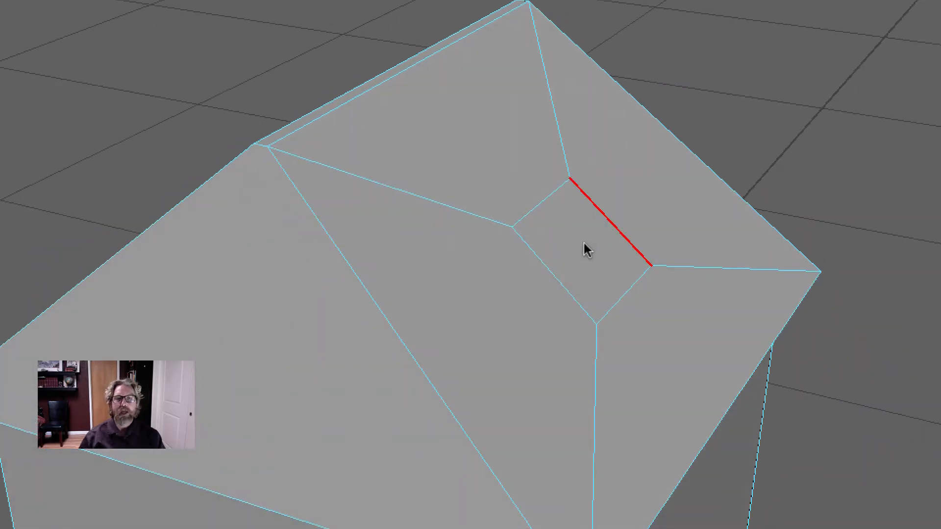
# Select the small inset face on the roof slope and start an extrusion on it
pyautogui.moveTo(584, 243); pyautogui.dragTo(587, 282, button='right')
pyautogui.click(601, 256)
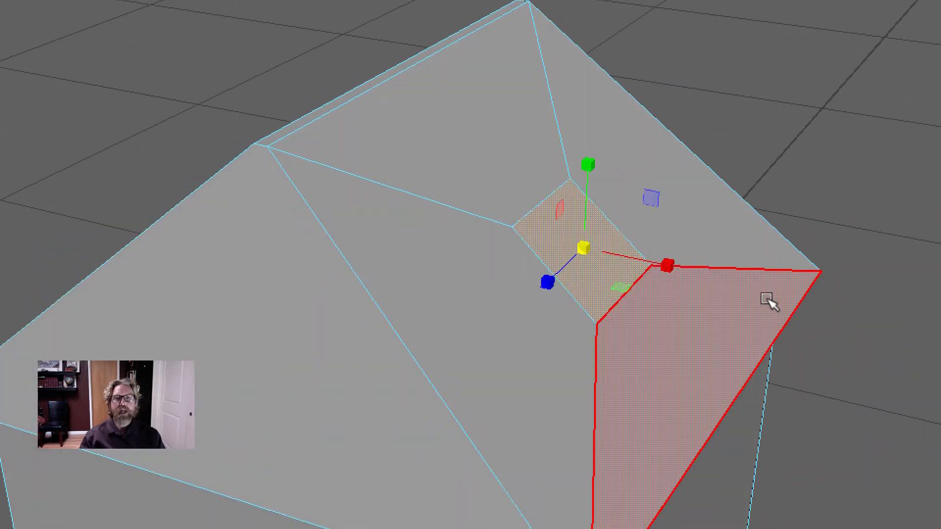
pyautogui.keyDown('alt'); pyautogui.moveTo(769, 301); pyautogui.dragTo(791, 375); pyautogui.keyUp('alt')
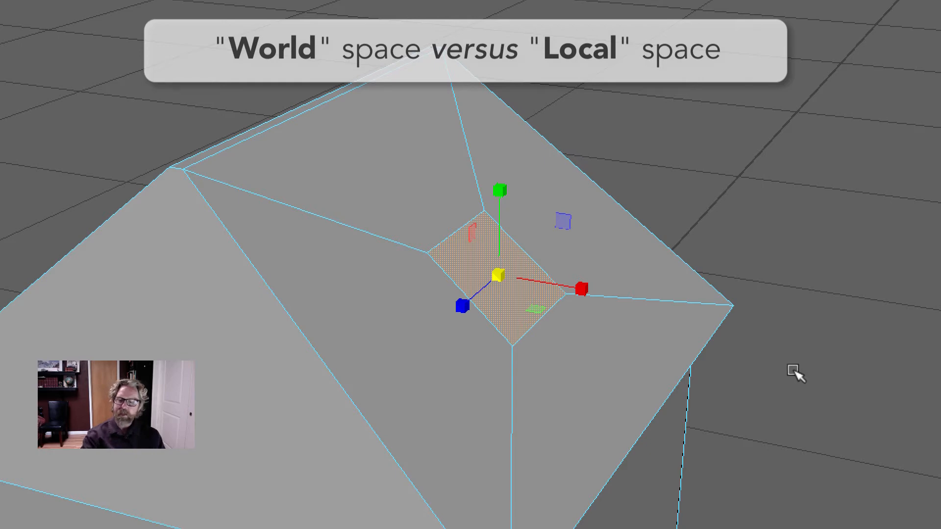
pyautogui.press('q')
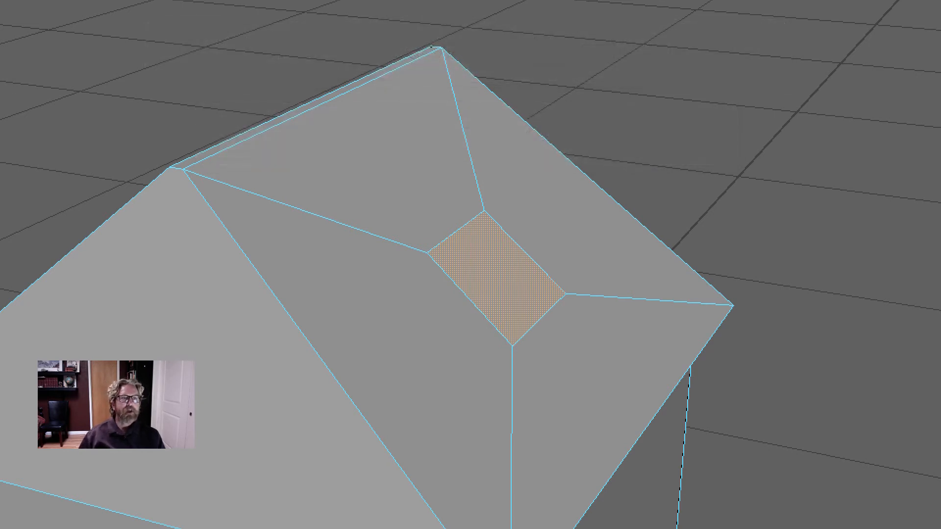
pyautogui.hotkey('ctrl', 'e')
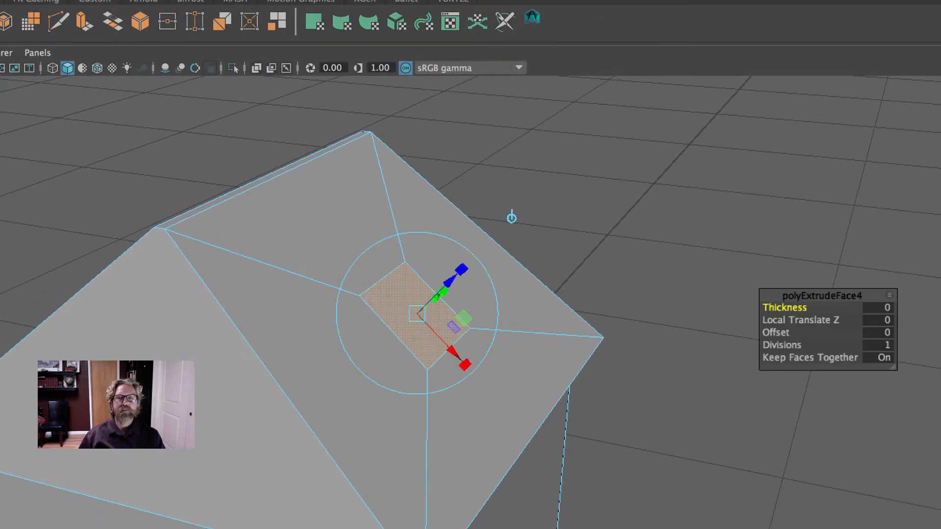
# Try pulling the extruded inset face out along its local Z axis by about 0.341, and undo that move
pyautogui.keyDown('alt'); pyautogui.moveTo(696, 328); pyautogui.dragTo(727, 331); pyautogui.keyUp('alt')
pyautogui.moveTo(465, 287); pyautogui.dragTo(596, 163)
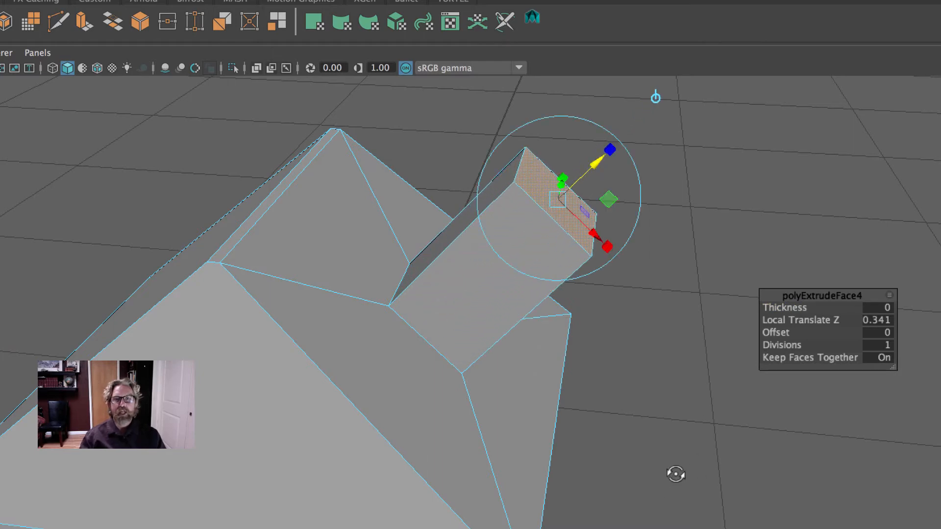
pyautogui.keyDown('alt'); pyautogui.moveTo(672, 473); pyautogui.dragTo(664, 449); pyautogui.keyUp('alt')
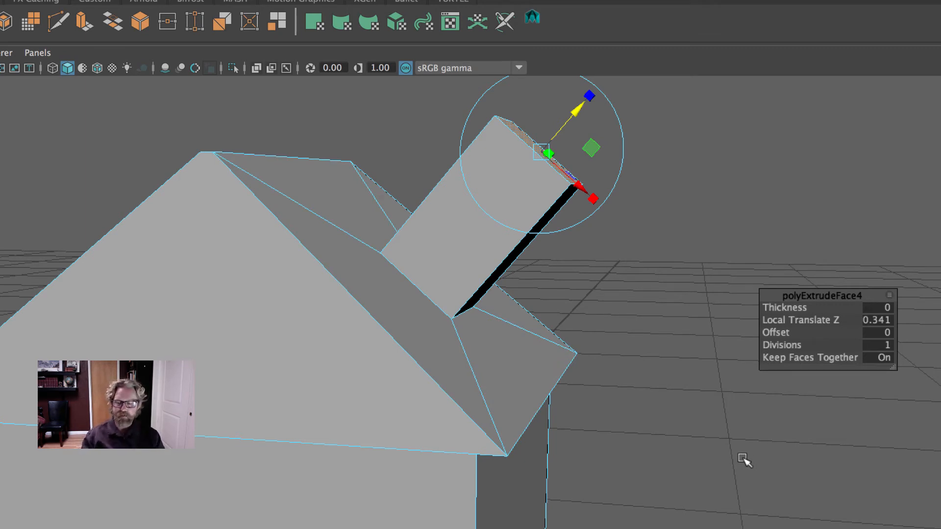
pyautogui.press('super+z')
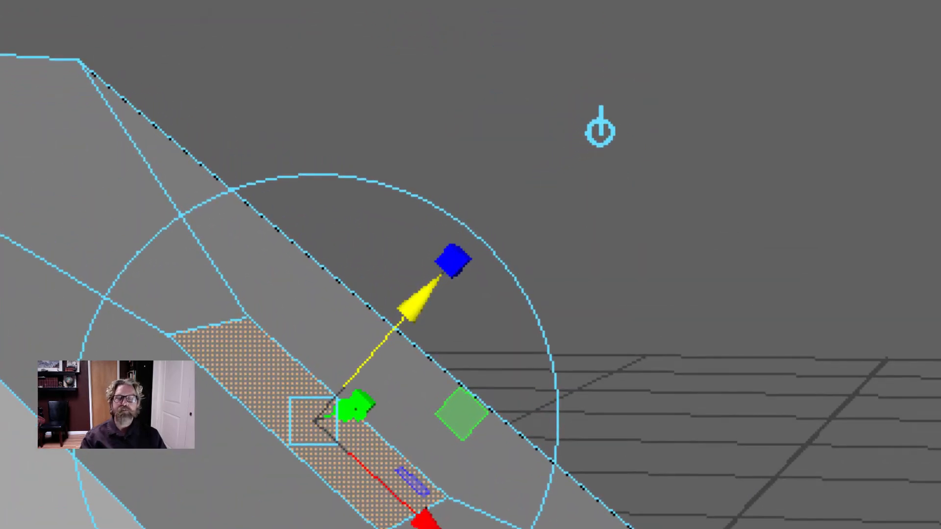
# Switch the extrude manipulator to world axes and pull the inset face straight up along world Y to form a chimney
pyautogui.keyDown('alt'); pyautogui.moveTo(526, 185); pyautogui.dragTo(512, 199); pyautogui.keyUp('alt')
pyautogui.keyDown('alt'); pyautogui.moveTo(765, 250); pyautogui.dragTo(759, 256); pyautogui.keyUp('alt')
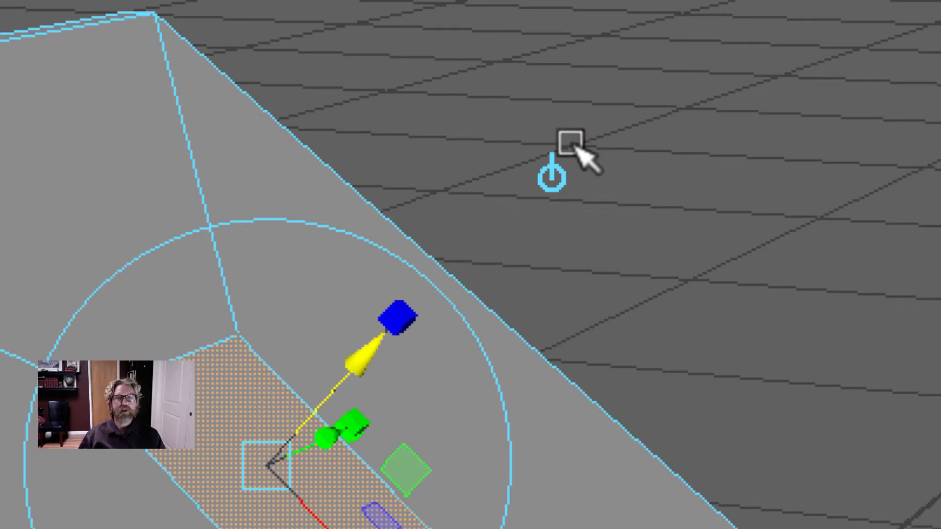
pyautogui.click(553, 177)
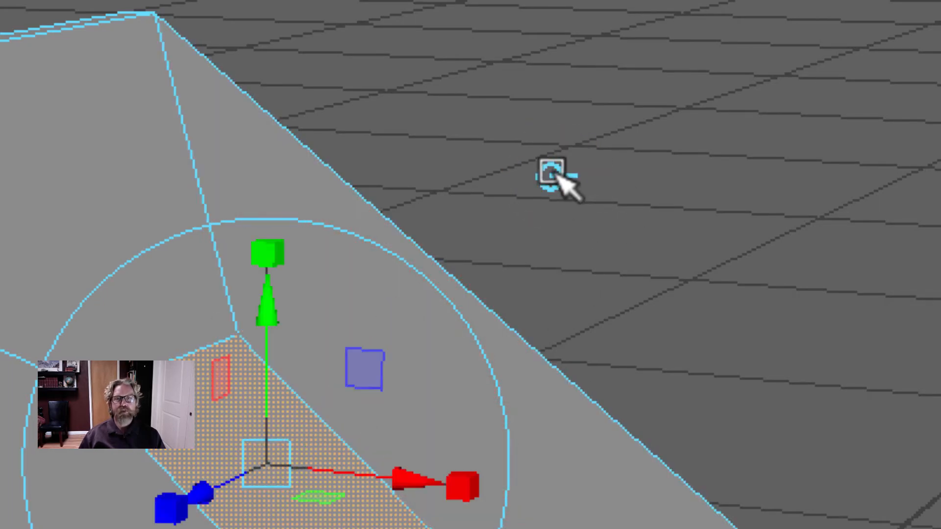
pyautogui.keyDown('alt'); pyautogui.moveTo(613, 490); pyautogui.dragTo(838, 450); pyautogui.keyUp('alt')
pyautogui.moveTo(361, 308); pyautogui.dragTo(563, 136)
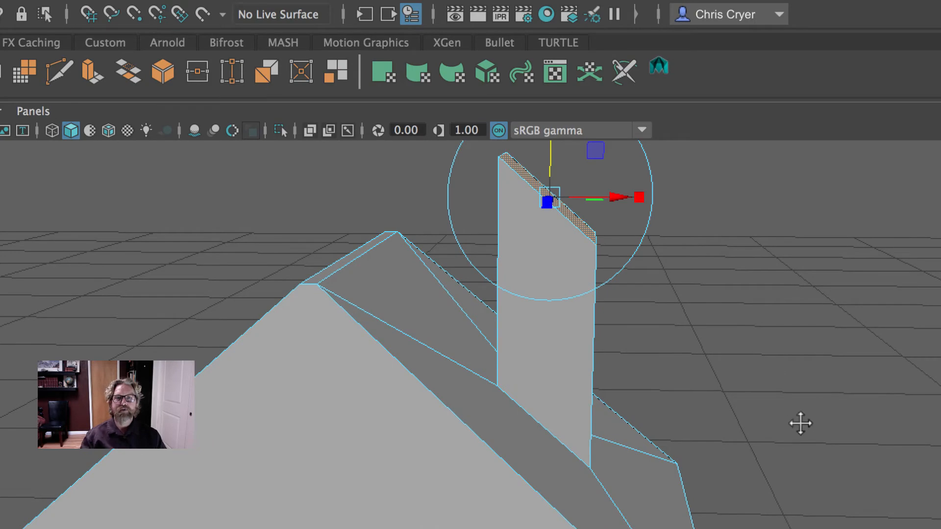
# Leave the chimney extrusion, return the house to object mode and clear the selection
pyautogui.keyDown('alt'); pyautogui.moveTo(800, 422); pyautogui.dragTo(775, 516); pyautogui.keyUp('alt')
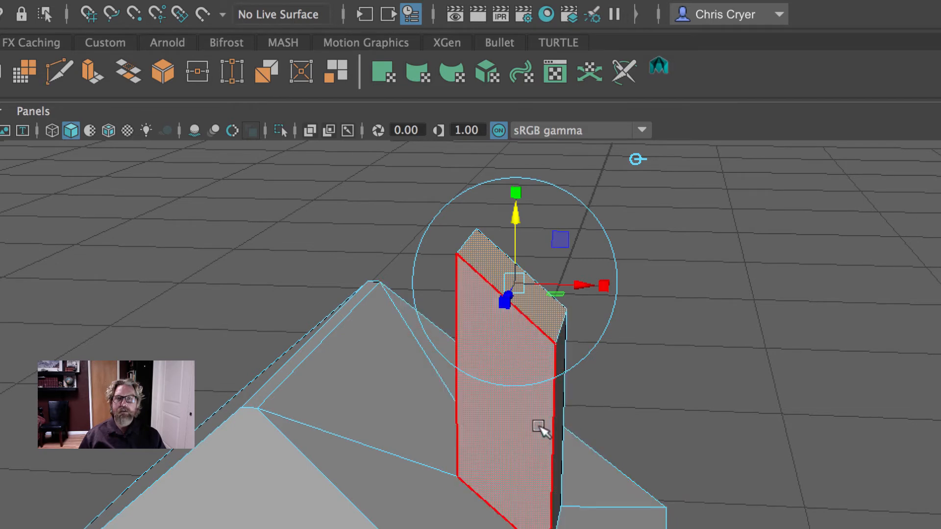
pyautogui.moveTo(539, 427); pyautogui.dragTo(648, 402, button='right')
pyautogui.click(771, 436)
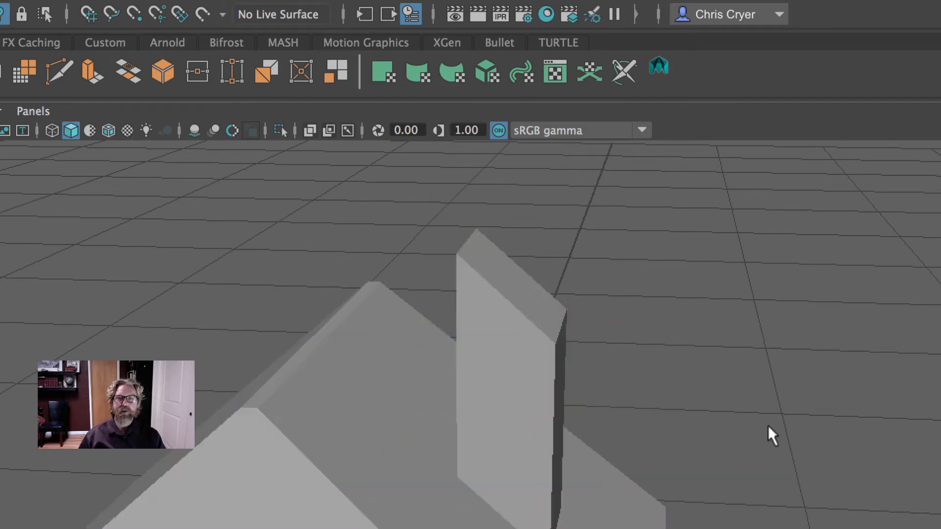
pyautogui.keyDown('alt'); pyautogui.moveTo(746, 373); pyautogui.dragTo(754, 391); pyautogui.keyUp('alt')
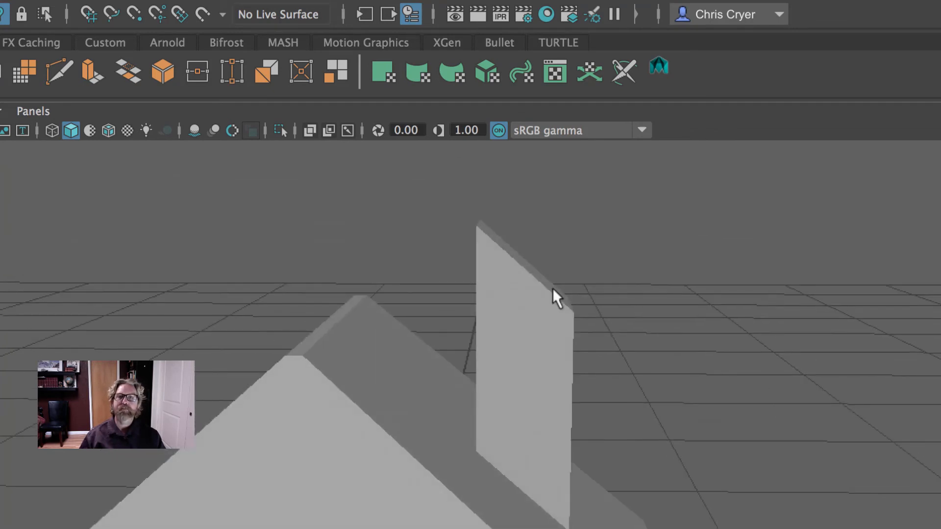
# Switch the house to vertex editing and select the four vertices at the chimney's slanted top
pyautogui.click(532, 269)
pyautogui.moveTo(532, 268); pyautogui.dragTo(449, 267, button='right')
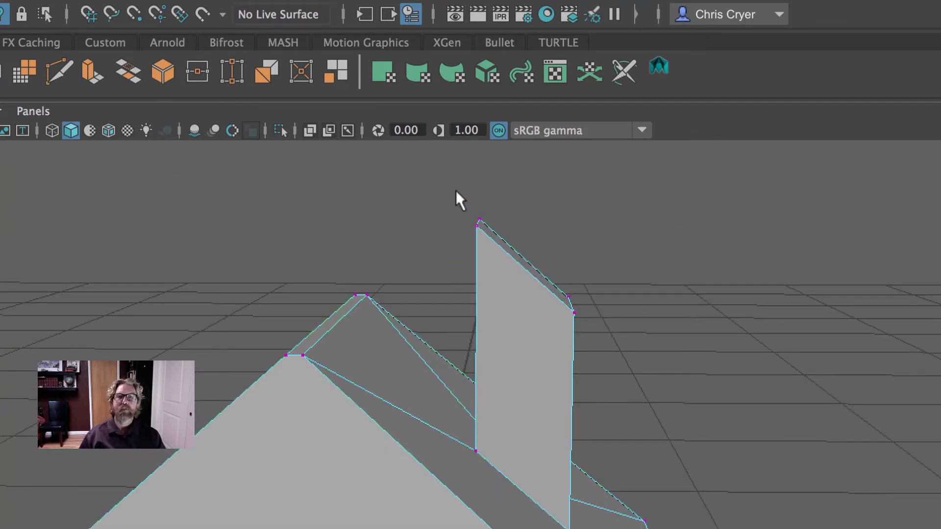
pyautogui.moveTo(456, 191); pyautogui.dragTo(605, 325)
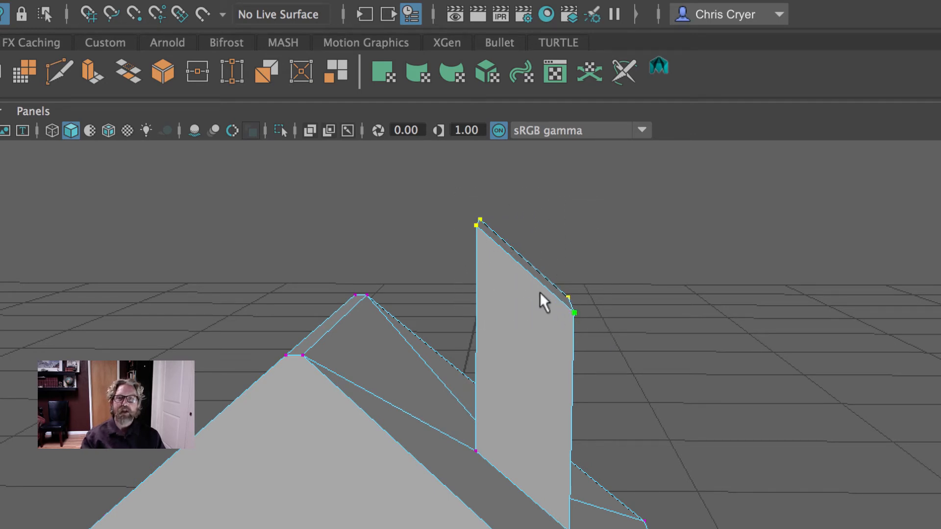
pyautogui.moveTo(508, 312)
pyautogui.mouseDown(button='right')
pyautogui.moveTo(430, 307)
pyautogui.moveTo(505, 314)
pyautogui.mouseUp(button='right')
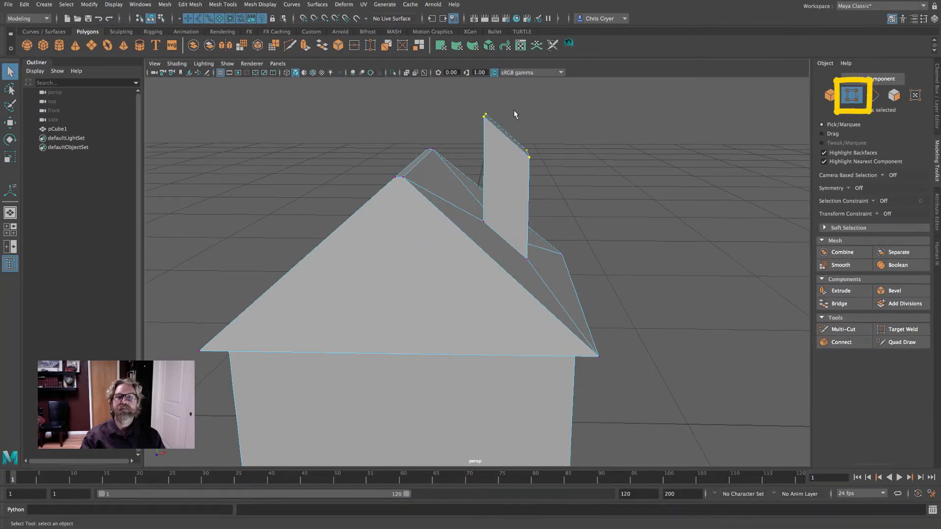
pyautogui.moveTo(570, 139)
pyautogui.keyDown('alt'); pyautogui.mouseDown()
pyautogui.moveTo(564, 162)
pyautogui.moveTo(536, 147)
pyautogui.moveTo(568, 147)
pyautogui.moveTo(549, 143)
pyautogui.mouseUp(); pyautogui.keyUp('alt')
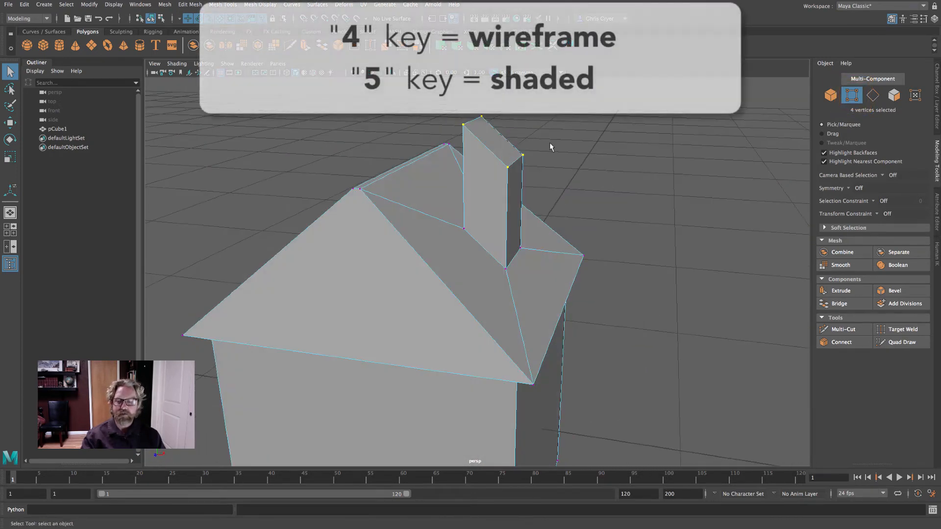
# Examine the selected chimney vertices in wireframe display and return to shaded display
pyautogui.press('4')
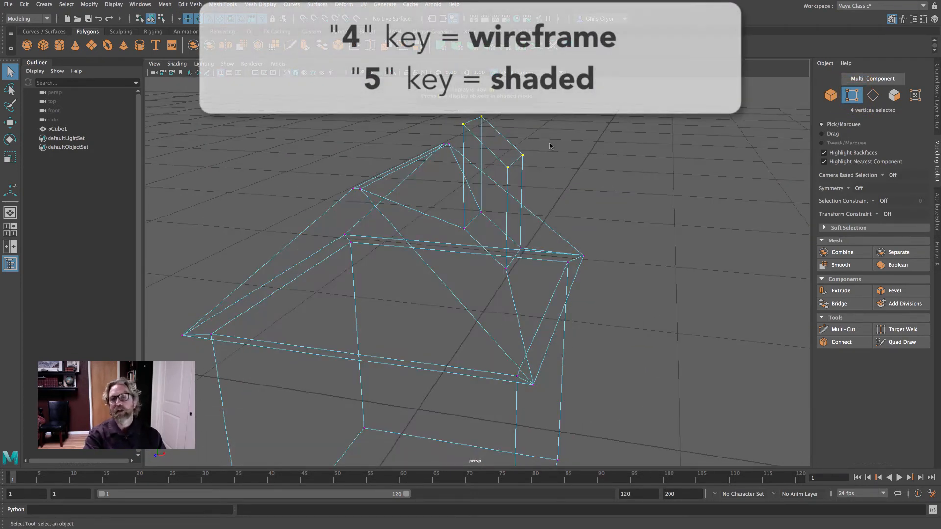
pyautogui.keyDown('alt'); pyautogui.moveTo(635, 158); pyautogui.dragTo(514, 158, button='right'); pyautogui.keyUp('alt')
pyautogui.keyDown('alt'); pyautogui.moveTo(575, 156); pyautogui.dragTo(584, 121, button='middle'); pyautogui.keyUp('alt')
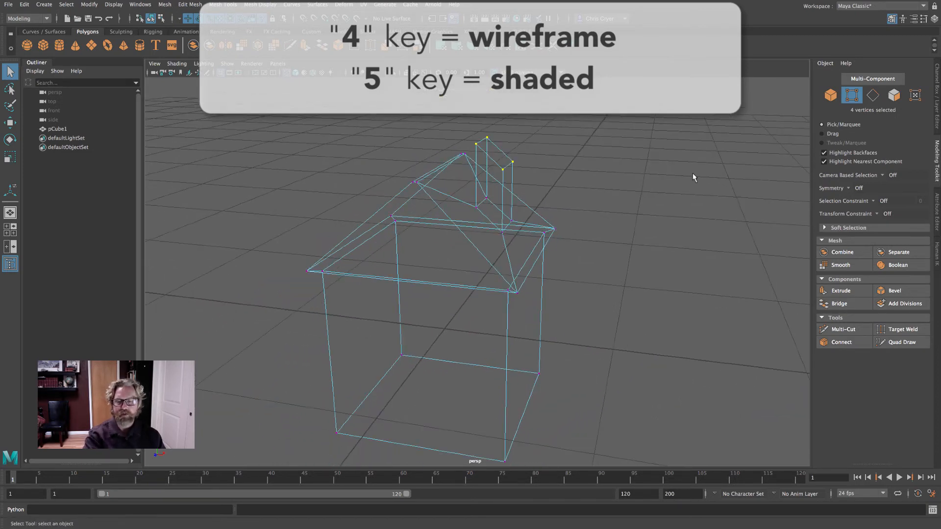
pyautogui.press('5')
pyautogui.moveTo(652, 177)
pyautogui.keyDown('alt'); pyautogui.mouseDown()
pyautogui.moveTo(599, 178)
pyautogui.moveTo(619, 183)
pyautogui.mouseUp(); pyautogui.keyUp('alt')
pyautogui.keyDown('alt'); pyautogui.moveTo(619, 183); pyautogui.dragTo(691, 189, button='right'); pyautogui.keyUp('alt')
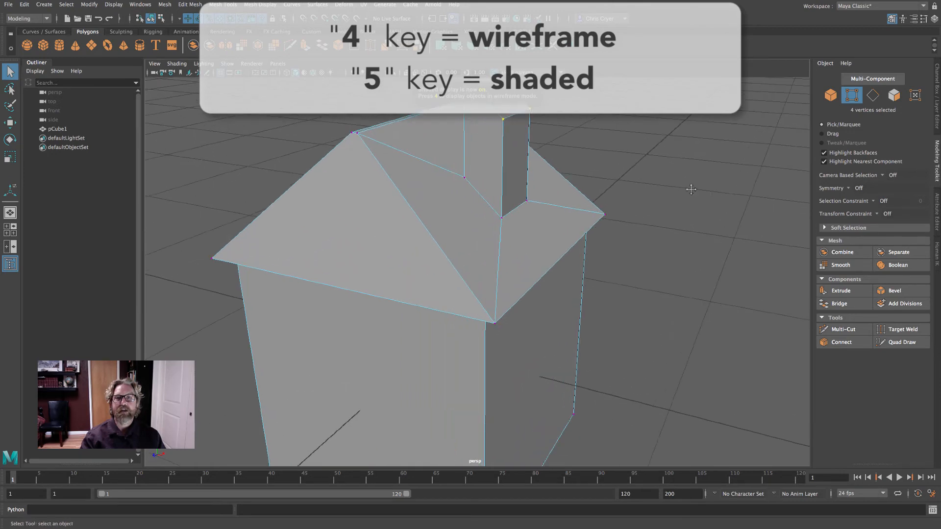
pyautogui.keyDown('alt'); pyautogui.moveTo(691, 189); pyautogui.dragTo(714, 248, button='middle'); pyautogui.keyUp('alt')
pyautogui.keyDown('alt'); pyautogui.moveTo(714, 247); pyautogui.dragTo(757, 242); pyautogui.keyUp('alt')
# Scale the four top chimney vertices to 0 along Y so that the slanted top becomes level
pyautogui.click(9, 156)
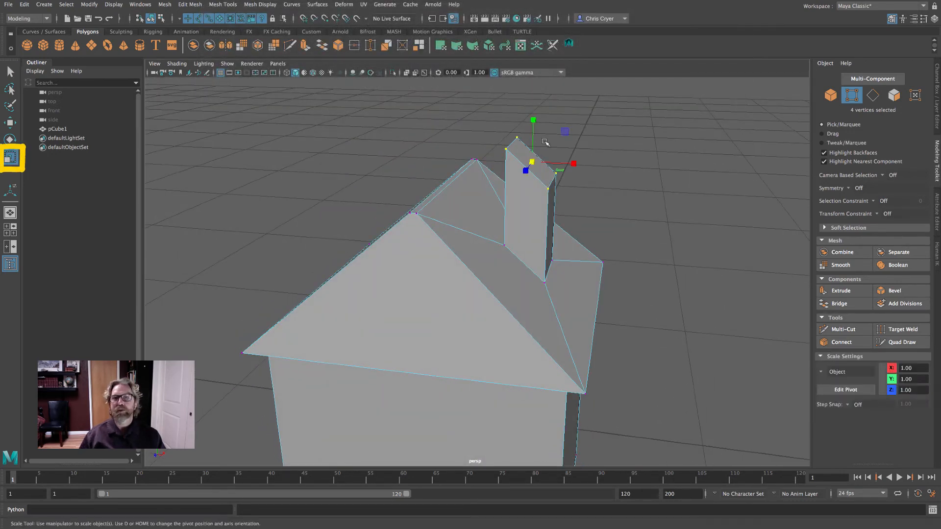
pyautogui.moveTo(535, 120); pyautogui.dragTo(557, 275)
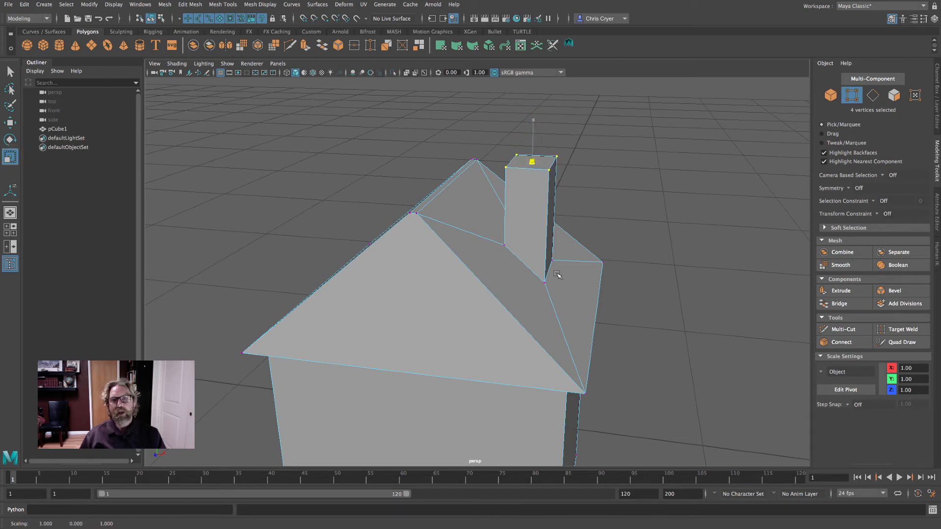
pyautogui.moveTo(557, 312); pyautogui.dragTo(565, 308)
pyautogui.keyDown('alt'); pyautogui.moveTo(621, 208); pyautogui.dragTo(598, 210); pyautogui.keyUp('alt')
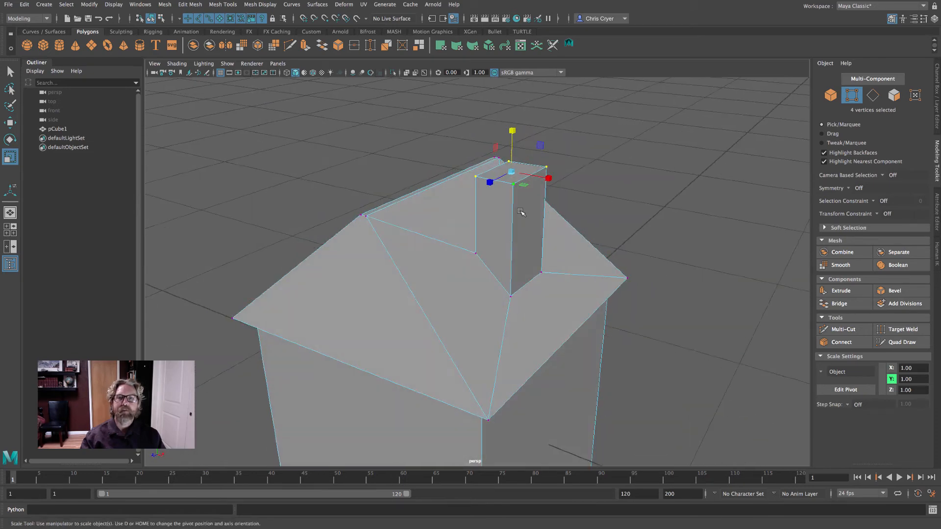
# Select the chimney's top face, extrude it and scale it uniformly inward to leave a narrow rim
pyautogui.moveTo(521, 213); pyautogui.dragTo(567, 188, button='right')
pyautogui.keyDown('alt'); pyautogui.moveTo(568, 189); pyautogui.dragTo(542, 173); pyautogui.keyUp('alt')
pyautogui.click(545, 165)
pyautogui.moveTo(542, 164); pyautogui.dragTo(542, 189, button='right')
pyautogui.click(841, 291)
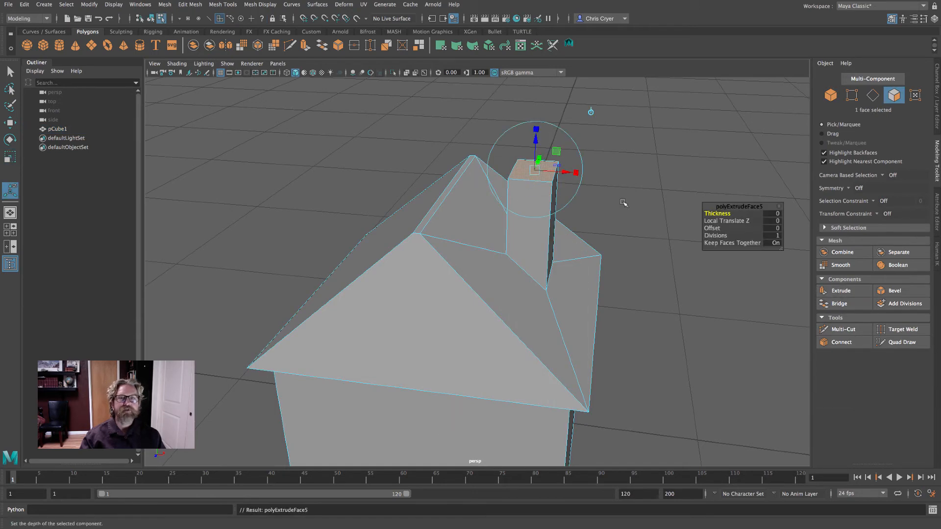
pyautogui.click(536, 129)
pyautogui.moveTo(536, 170); pyautogui.dragTo(536, 170)
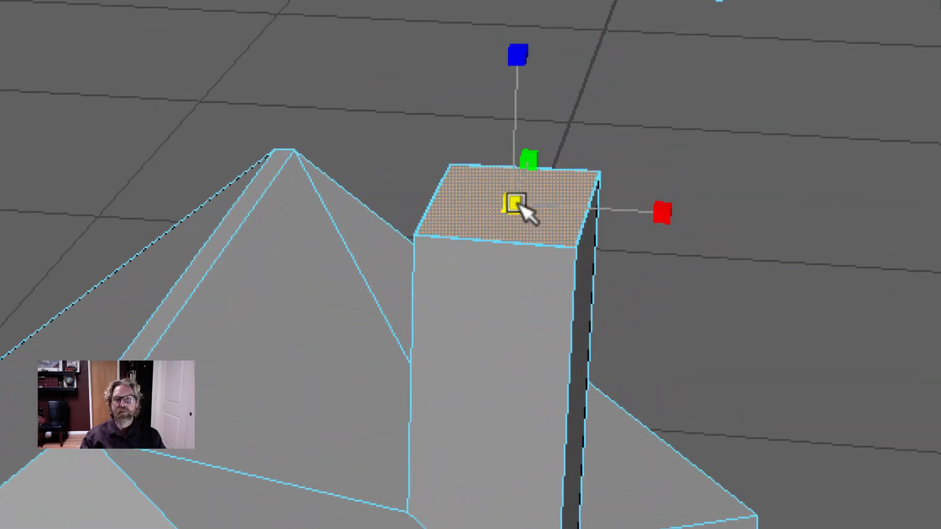
pyautogui.moveTo(519, 206); pyautogui.dragTo(499, 203)
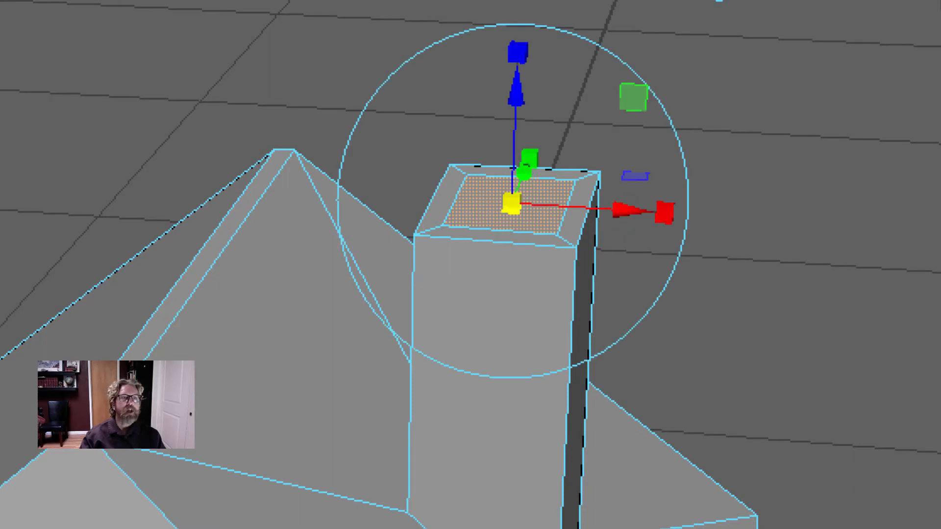
# Extrude the inset face down inside the chimney to hollow it out, and return to object mode with nothing selected
pyautogui.moveTo(517, 118); pyautogui.dragTo(533, 197)
pyautogui.click(905, 270)
pyautogui.keyDown('alt'); pyautogui.moveTo(905, 271); pyautogui.dragTo(642, 372); pyautogui.keyUp('alt')
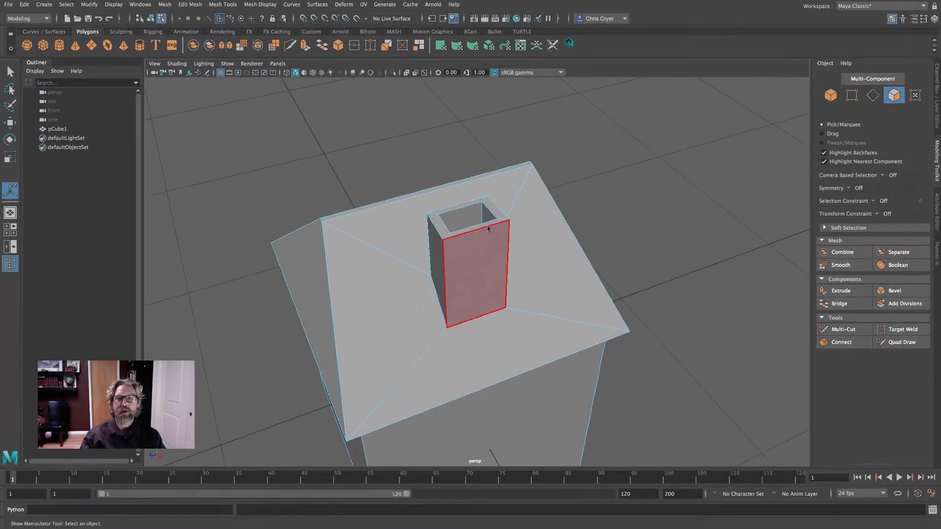
pyautogui.moveTo(488, 228); pyautogui.dragTo(521, 210, button='right')
pyautogui.keyDown('alt'); pyautogui.moveTo(636, 232); pyautogui.dragTo(630, 200); pyautogui.keyUp('alt')
pyautogui.press('q')
pyautogui.click(706, 264)
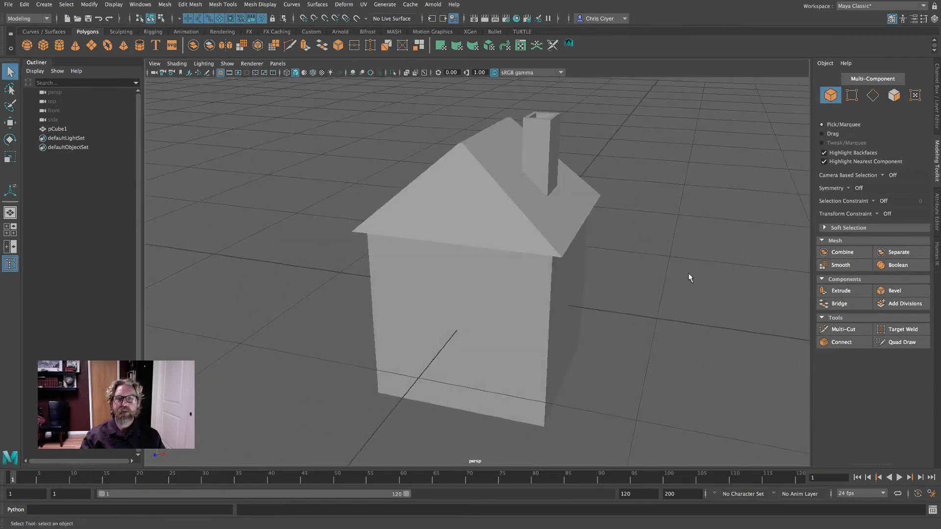
# Extrude the house's front wall face and scale it inward into a small door-shaped rectangle, stretched taller along Y
pyautogui.click(505, 300)
pyautogui.keyDown('alt'); pyautogui.moveTo(504, 301); pyautogui.dragTo(521, 296); pyautogui.keyUp('alt')
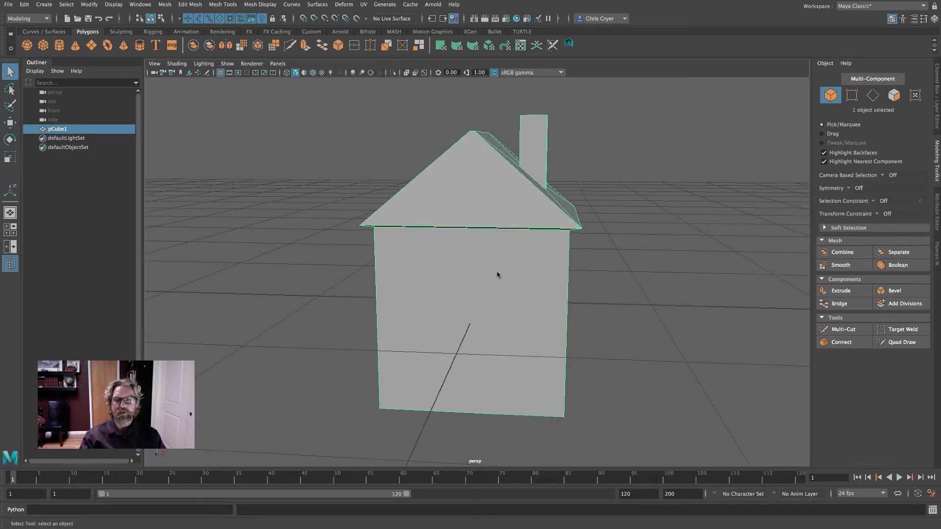
pyautogui.moveTo(497, 255); pyautogui.dragTo(492, 283, button='right')
pyautogui.click(484, 279)
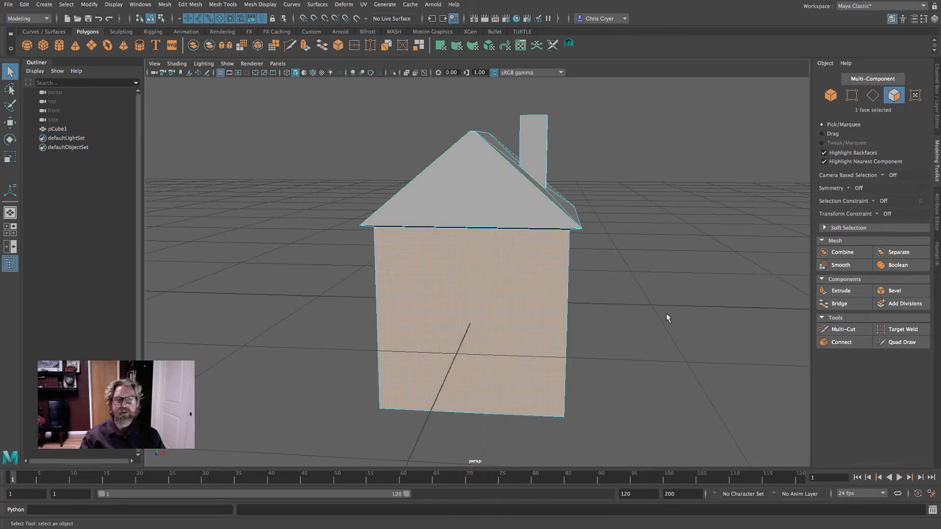
pyautogui.click(841, 292)
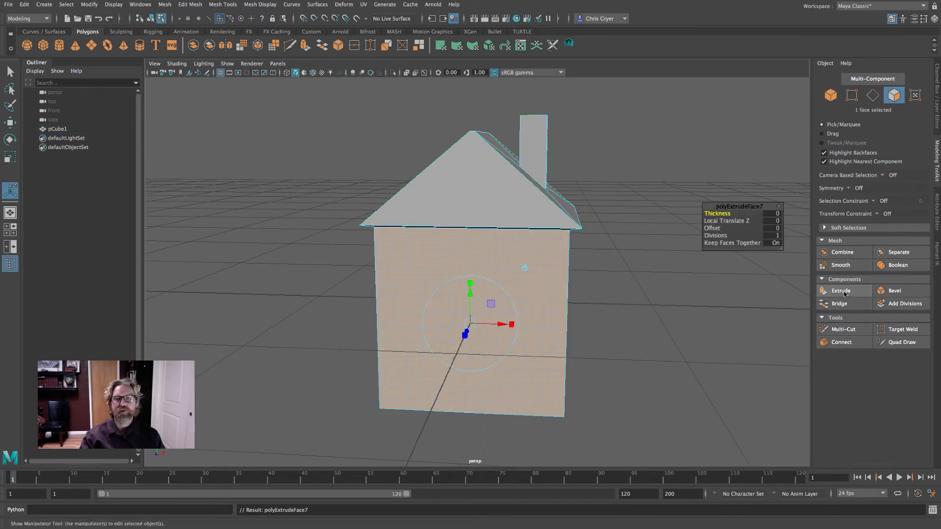
pyautogui.click(470, 283)
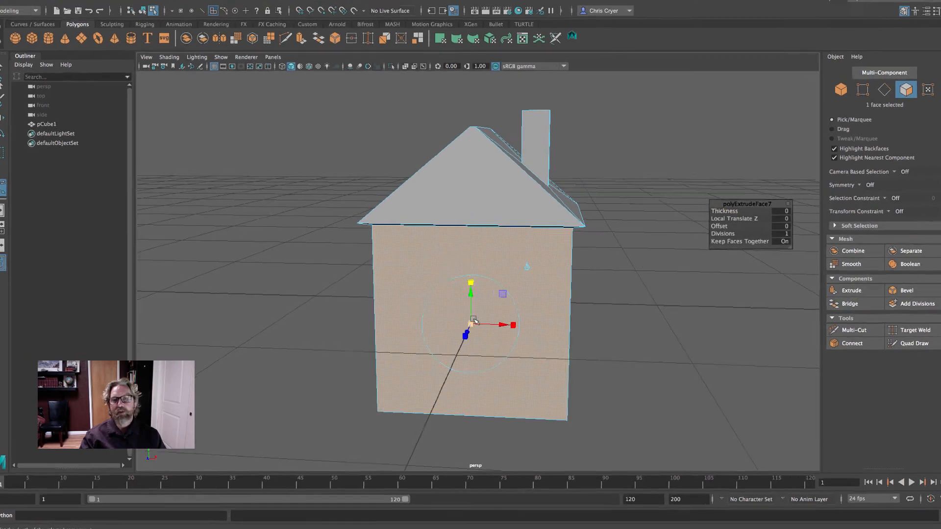
pyautogui.moveTo(470, 324); pyautogui.dragTo(494, 337)
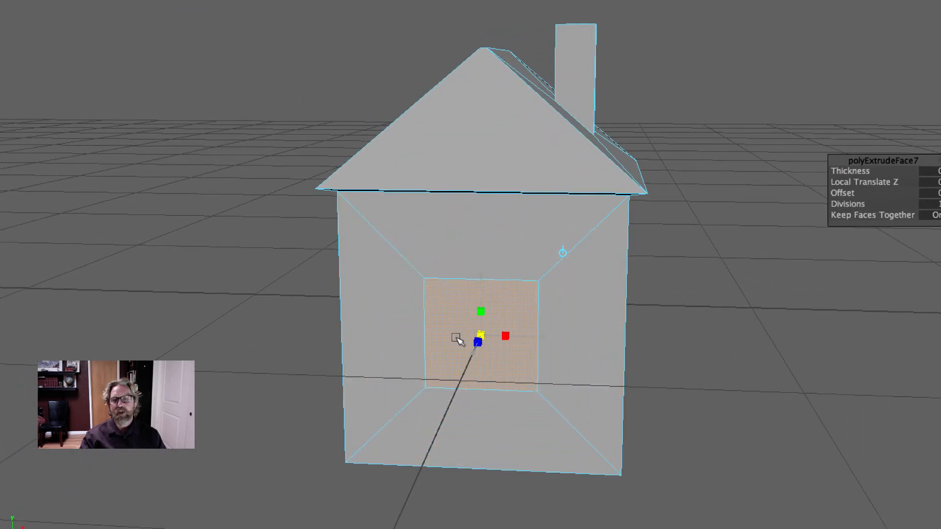
pyautogui.moveTo(481, 280); pyautogui.dragTo(481, 231)
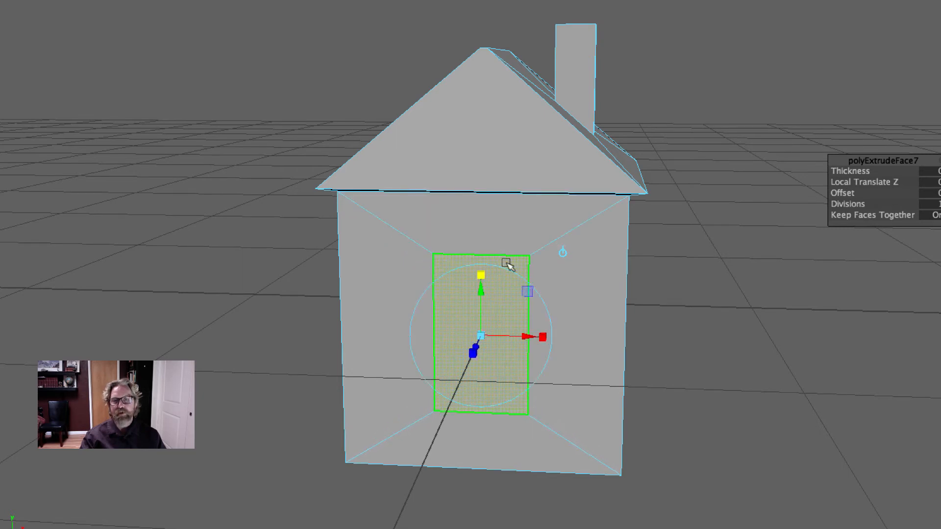
pyautogui.moveTo(485, 334); pyautogui.dragTo(468, 334)
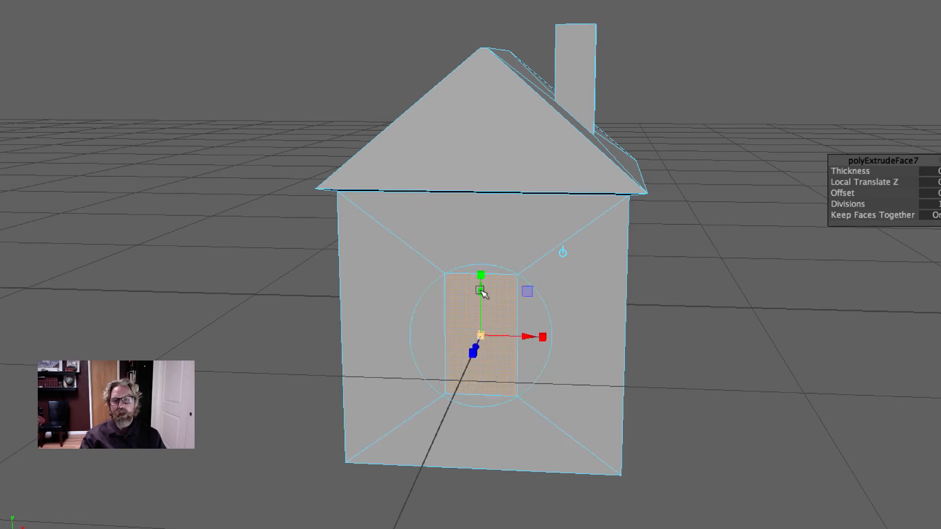
# Move the door face down along Y to just above the wall's base and scale it slightly taller
pyautogui.moveTo(481, 291); pyautogui.dragTo(480, 360)
pyautogui.keyDown('ctrl'); pyautogui.keyDown('alt'); pyautogui.moveTo(544, 492); pyautogui.dragTo(545, 494); pyautogui.keyUp('alt'); pyautogui.keyUp('ctrl')
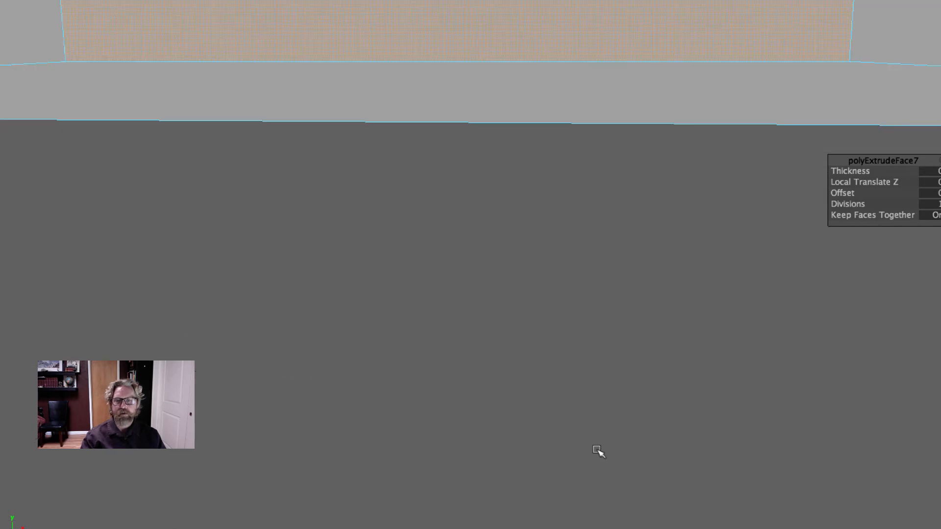
pyautogui.keyDown('alt'); pyautogui.moveTo(614, 383); pyautogui.dragTo(437, 370, button='right'); pyautogui.keyUp('alt')
pyautogui.keyDown('alt'); pyautogui.moveTo(479, 314); pyautogui.dragTo(473, 414, button='middle'); pyautogui.keyUp('alt')
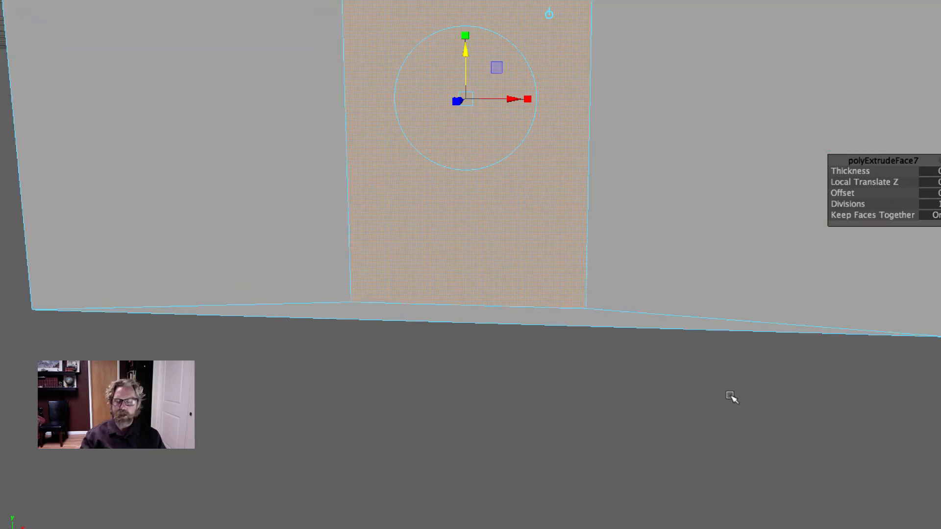
pyautogui.keyDown('alt'); pyautogui.moveTo(730, 396); pyautogui.dragTo(554, 386, button='right'); pyautogui.keyUp('alt')
pyautogui.keyDown('alt'); pyautogui.moveTo(615, 373); pyautogui.dragTo(632, 456, button='middle'); pyautogui.keyUp('alt')
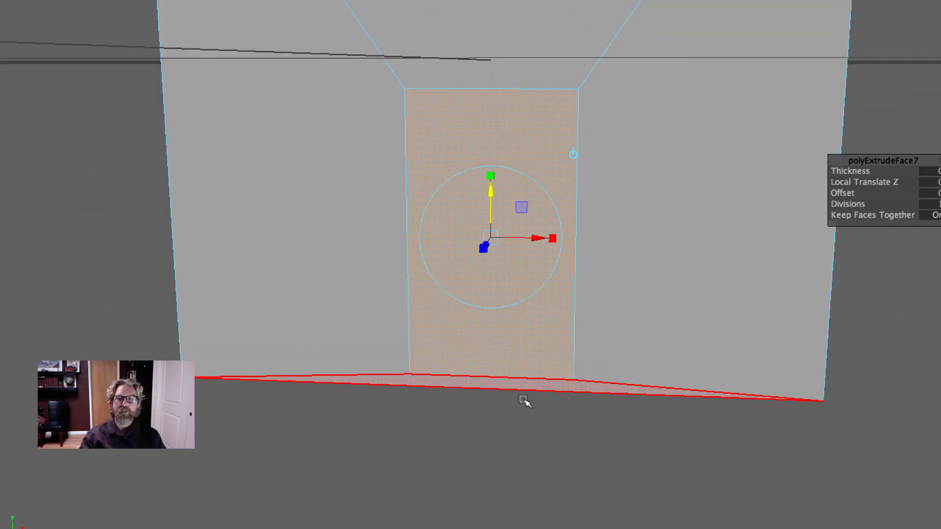
pyautogui.moveTo(494, 175); pyautogui.dragTo(494, 177)
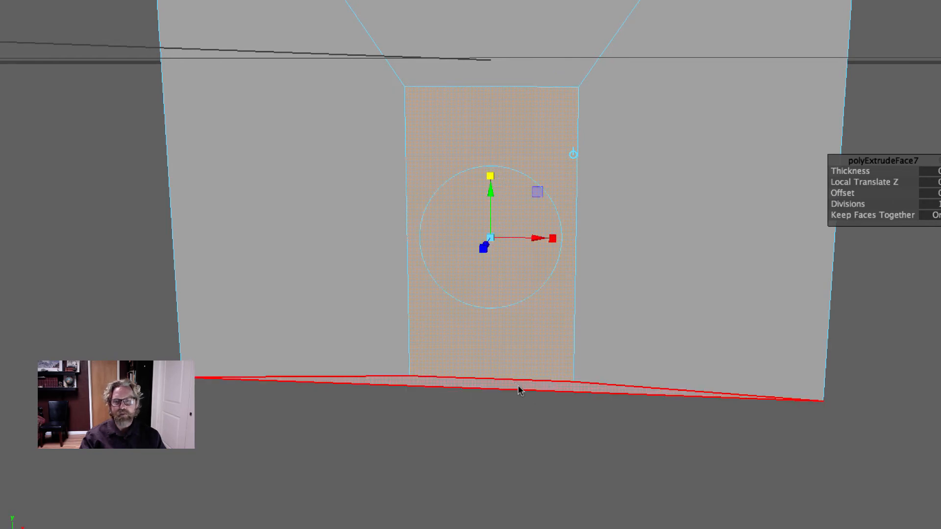
pyautogui.moveTo(519, 390); pyautogui.dragTo(523, 281, button='right')
pyautogui.moveTo(523, 349); pyautogui.dragTo(478, 196, button='right')
pyautogui.click(497, 382)
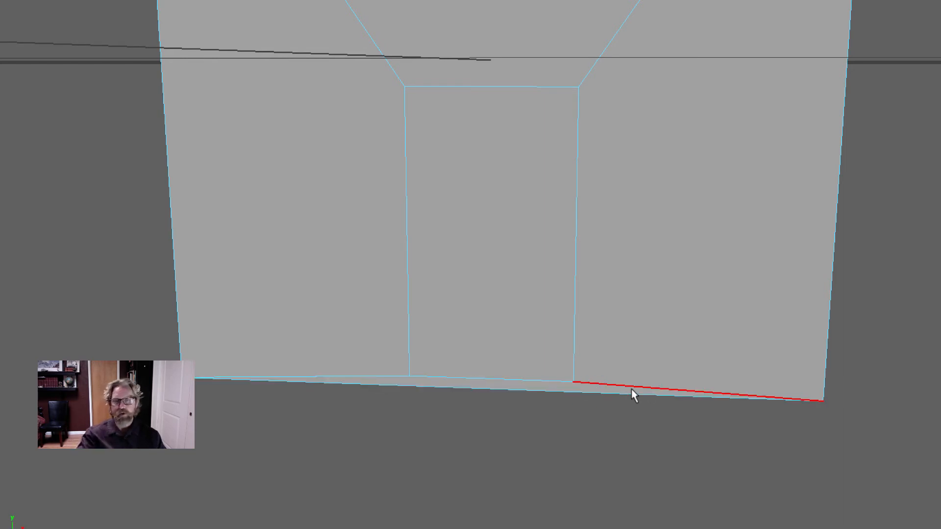
pyautogui.keyDown('alt'); pyautogui.moveTo(607, 431); pyautogui.dragTo(619, 438); pyautogui.keyUp('alt')
# Select the door face, extrude it and try pushing it into the wall, undoing that push
pyautogui.moveTo(528, 246); pyautogui.dragTo(529, 271, button='right')
pyautogui.keyDown('alt'); pyautogui.moveTo(599, 288); pyautogui.dragTo(551, 288); pyautogui.keyUp('alt')
pyautogui.click(464, 227)
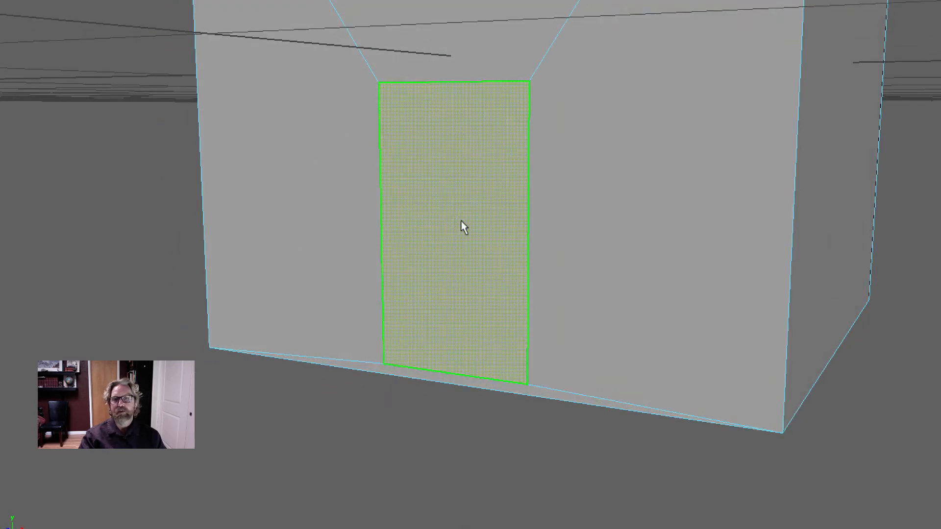
pyautogui.hotkey('ctrl', 'e')
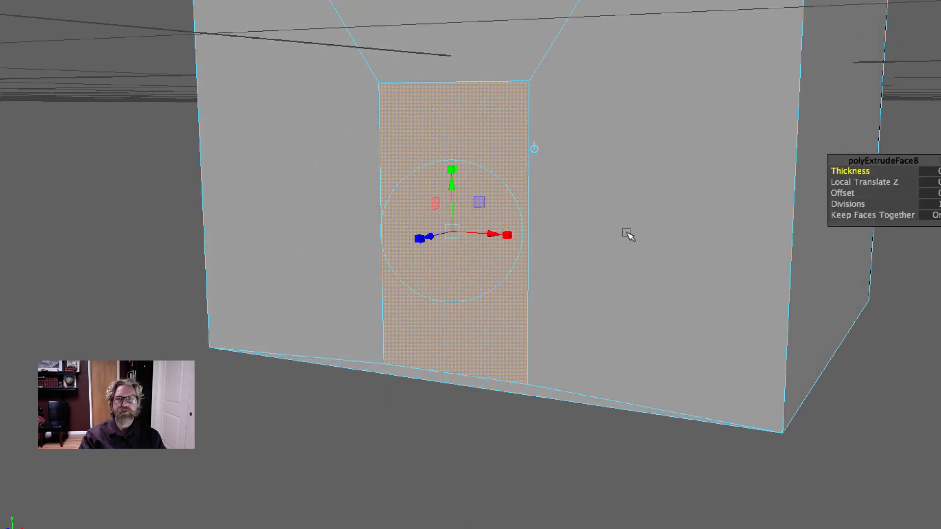
pyautogui.moveTo(424, 234); pyautogui.dragTo(449, 231)
pyautogui.hotkey('ctrl', 'z')
# Scale the extruded door face uniformly inward to leave a narrow frame, and extrude it again, pushing it back into the wall
pyautogui.click(507, 235)
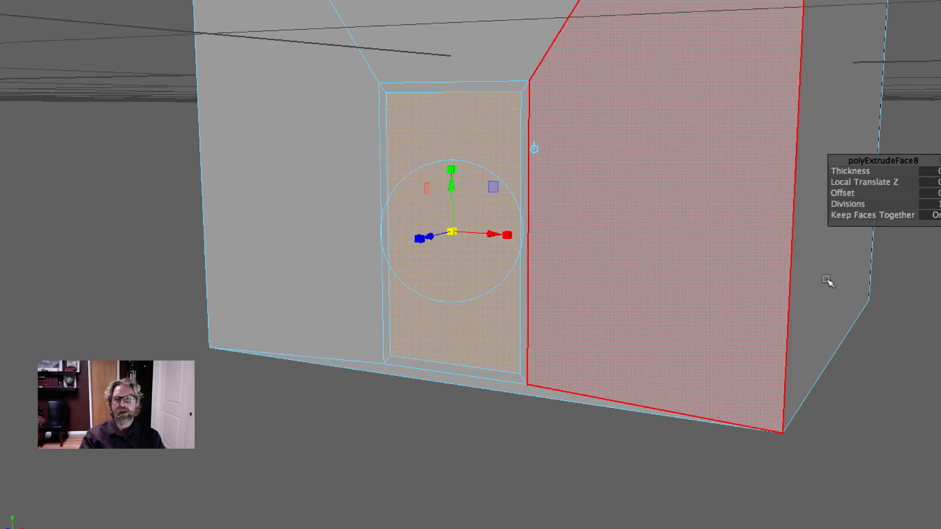
pyautogui.hotkey('ctrl', 'e')
pyautogui.moveTo(431, 233); pyautogui.dragTo(458, 225)
pyautogui.click(509, 396)
pyautogui.keyDown('alt'); pyautogui.moveTo(536, 412); pyautogui.dragTo(556, 358); pyautogui.keyUp('alt')
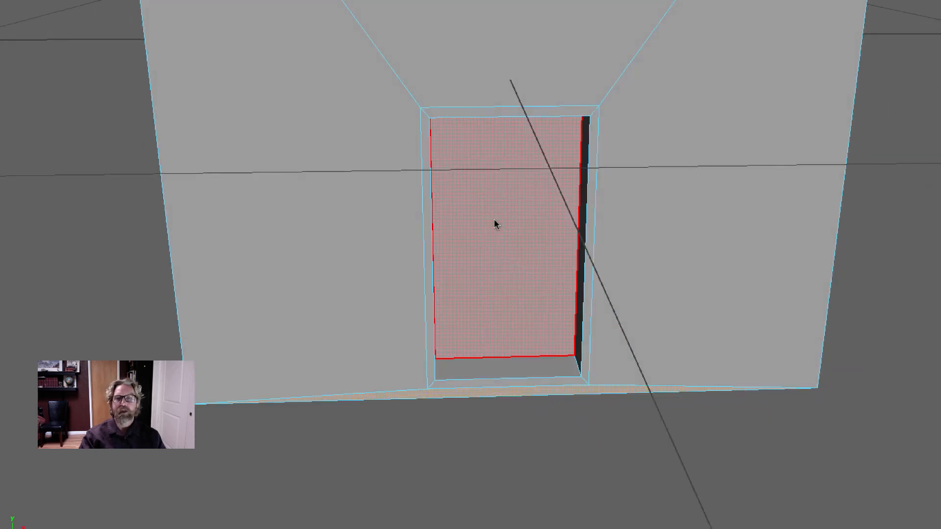
# Return to object mode and deselect the house to view the recessed door from farther away
pyautogui.moveTo(495, 220); pyautogui.dragTo(542, 205, button='right')
pyautogui.click(709, 416)
pyautogui.keyDown('alt'); pyautogui.moveTo(708, 415); pyautogui.dragTo(465, 370, button='right'); pyautogui.keyUp('alt')
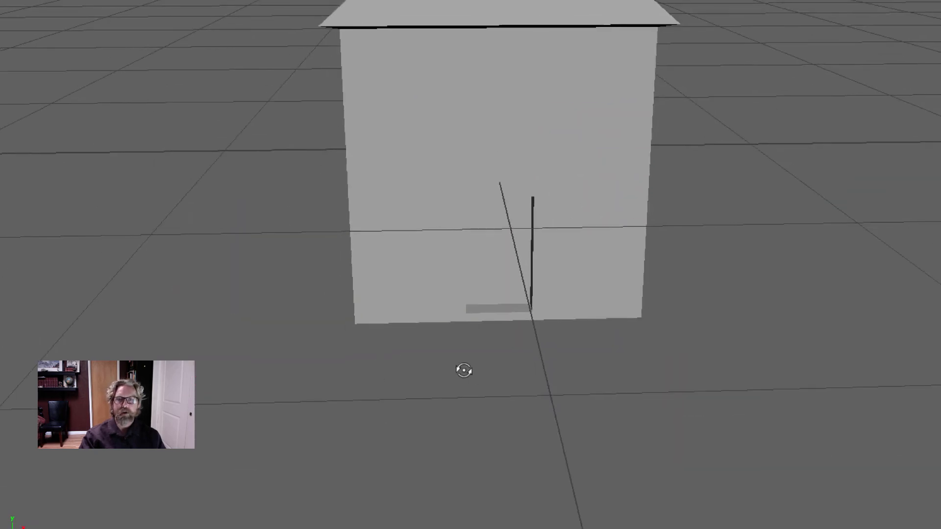
# Move the recessed door face forward along Z to 0.51, nearly closing the recess, and return to object mode with nothing selected
pyautogui.keyDown('alt'); pyautogui.moveTo(464, 370); pyautogui.dragTo(402, 365); pyautogui.keyUp('alt')
pyautogui.keyDown('alt'); pyautogui.moveTo(434, 358); pyautogui.dragTo(691, 311, button='right'); pyautogui.keyUp('alt')
pyautogui.click(475, 245)
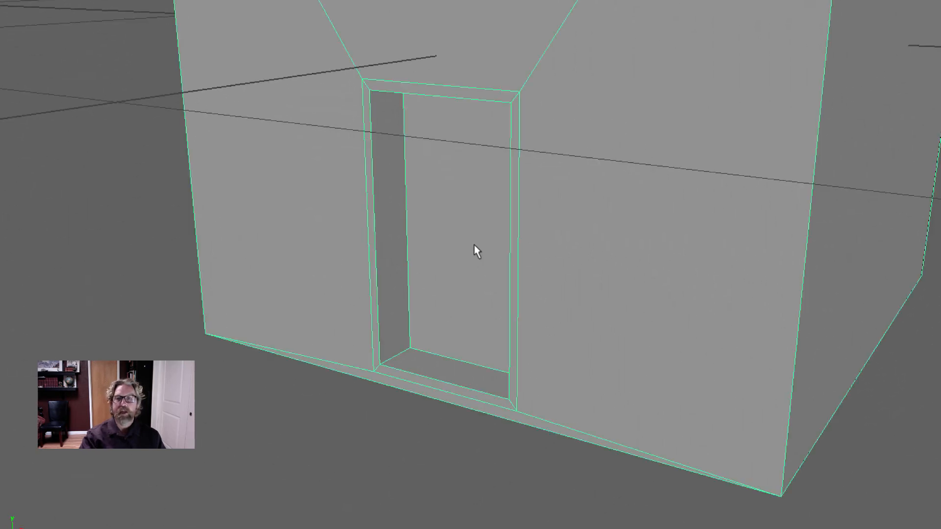
pyautogui.press('w')
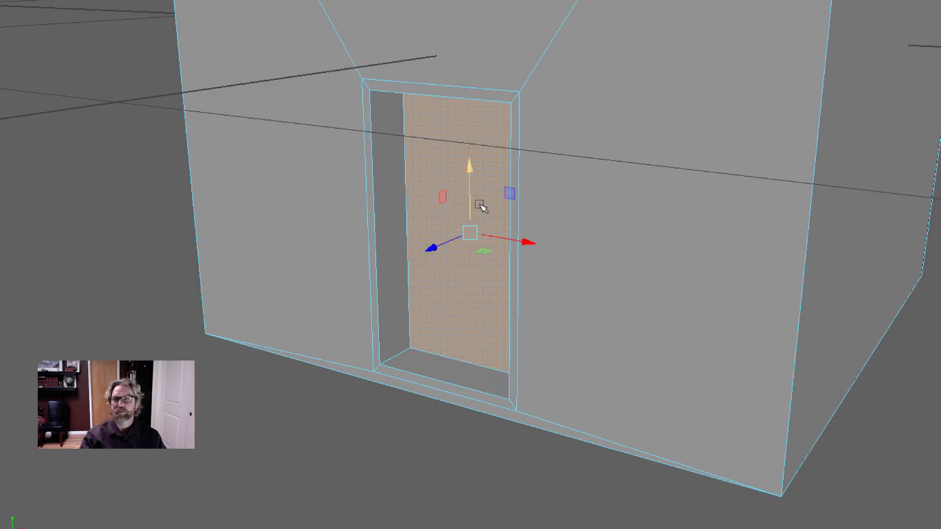
pyautogui.moveTo(433, 244); pyautogui.dragTo(395, 261)
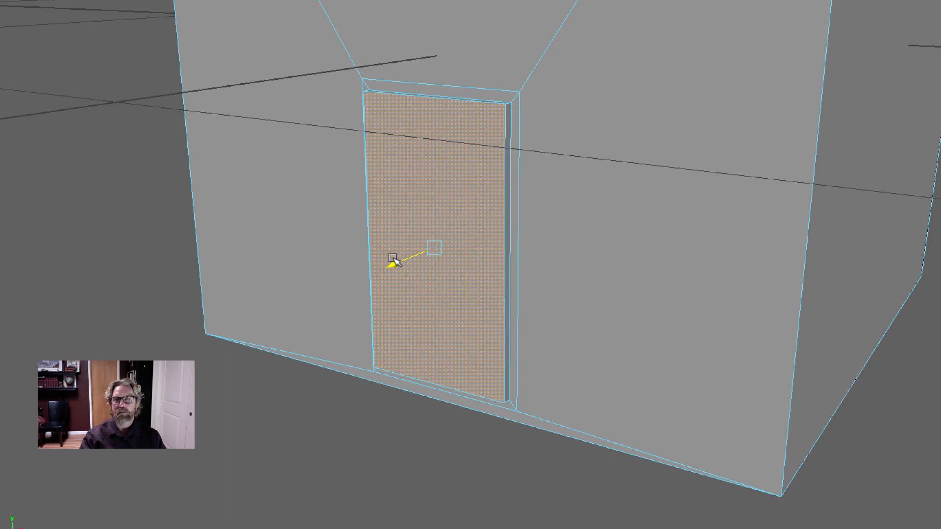
pyautogui.keyDown('alt'); pyautogui.moveTo(529, 372); pyautogui.dragTo(452, 379); pyautogui.keyUp('alt')
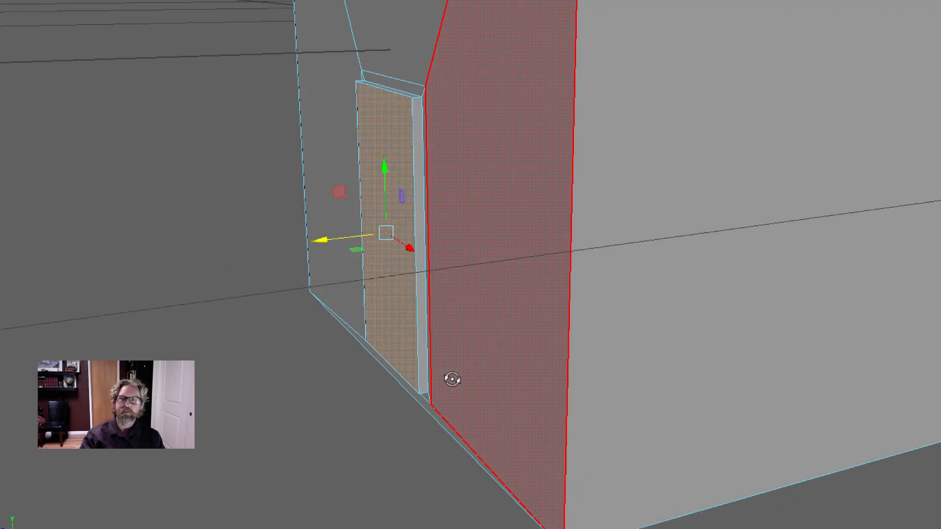
pyautogui.moveTo(439, 175); pyautogui.dragTo(491, 158, button='right')
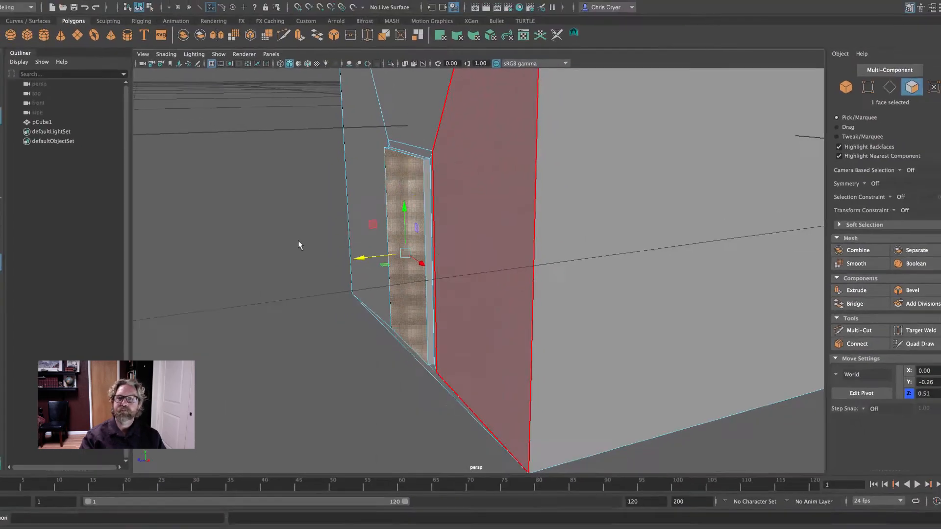
pyautogui.click(235, 214)
# Select the house, bring its side wall and roof into view, and hide the viewport grid
pyautogui.keyDown('alt'); pyautogui.moveTo(757, 273); pyautogui.dragTo(695, 273, button='middle'); pyautogui.keyUp('alt')
pyautogui.keyDown('alt'); pyautogui.moveTo(613, 282); pyautogui.dragTo(528, 283, button='middle'); pyautogui.keyUp('alt')
pyautogui.click(532, 244)
pyautogui.keyDown('alt'); pyautogui.moveTo(657, 240); pyautogui.dragTo(525, 232, button='right'); pyautogui.keyUp('alt')
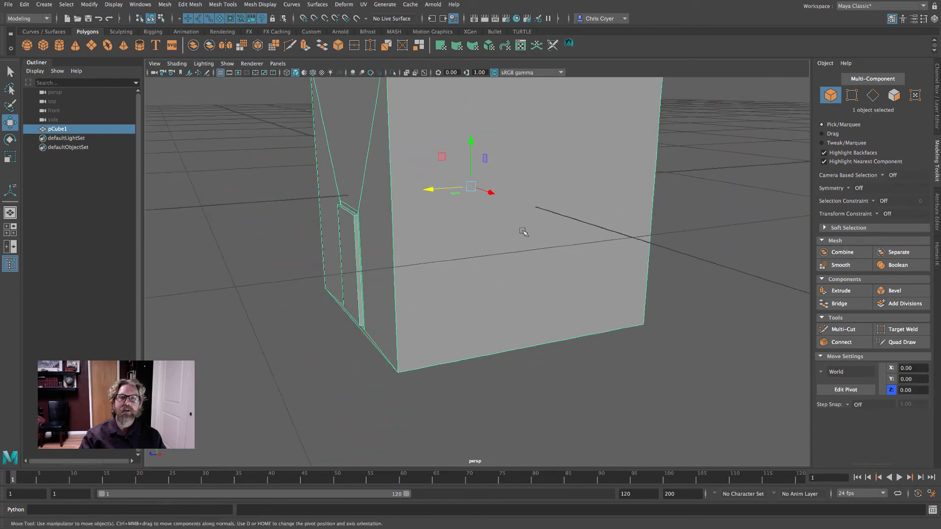
pyautogui.keyDown('alt'); pyautogui.moveTo(525, 232); pyautogui.dragTo(549, 299, button='middle'); pyautogui.keyUp('alt')
pyautogui.keyDown('alt'); pyautogui.moveTo(549, 299); pyautogui.dragTo(590, 315); pyautogui.keyUp('alt')
pyautogui.keyDown('alt'); pyautogui.moveTo(590, 315); pyautogui.dragTo(490, 293, button='right'); pyautogui.keyUp('alt')
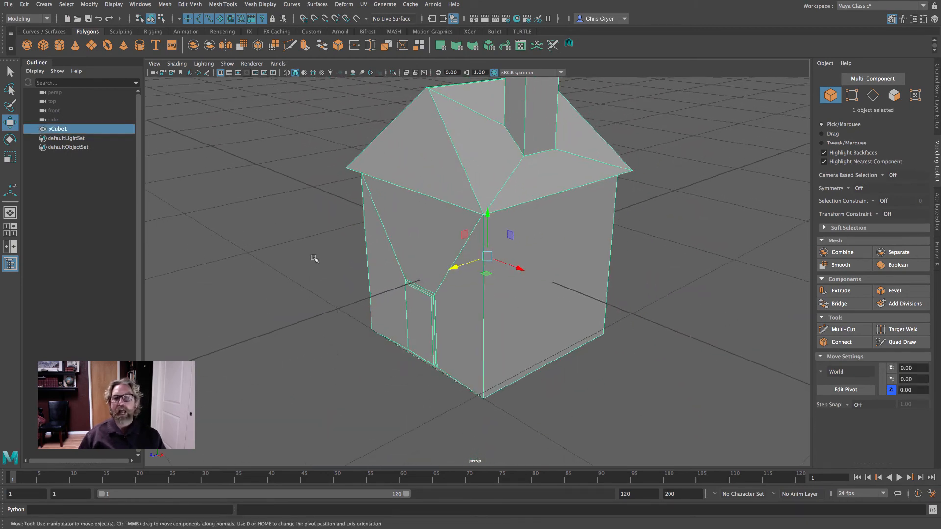
pyautogui.keyDown('alt'); pyautogui.moveTo(405, 259); pyautogui.dragTo(337, 264); pyautogui.keyUp('alt')
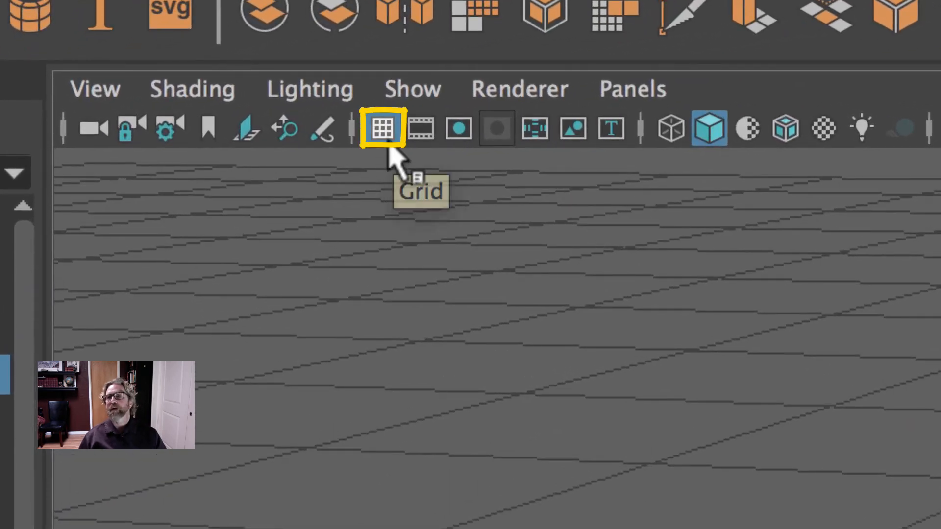
pyautogui.click(387, 140)
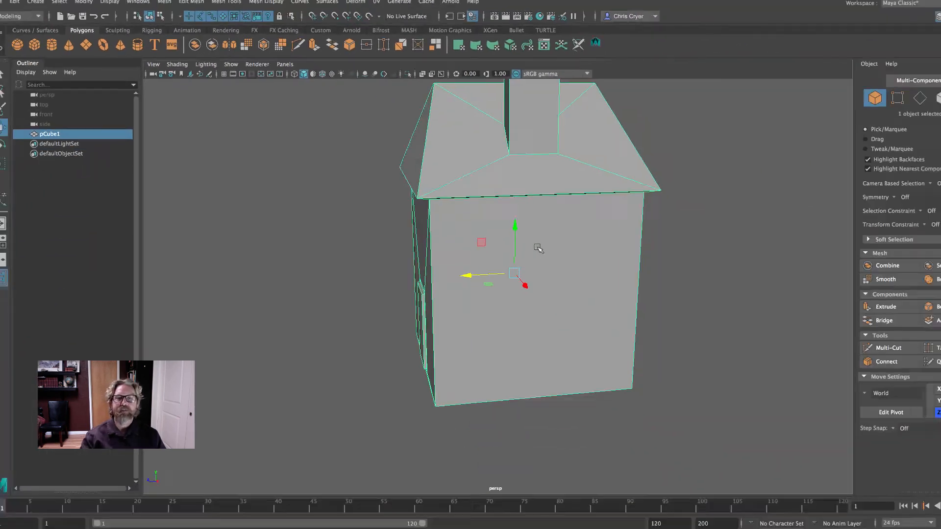
# Extrude the house's side wall face and scale the new face uniformly down to a small square window in the wall's centre
pyautogui.rightClick(515, 237)
pyautogui.click(514, 260)
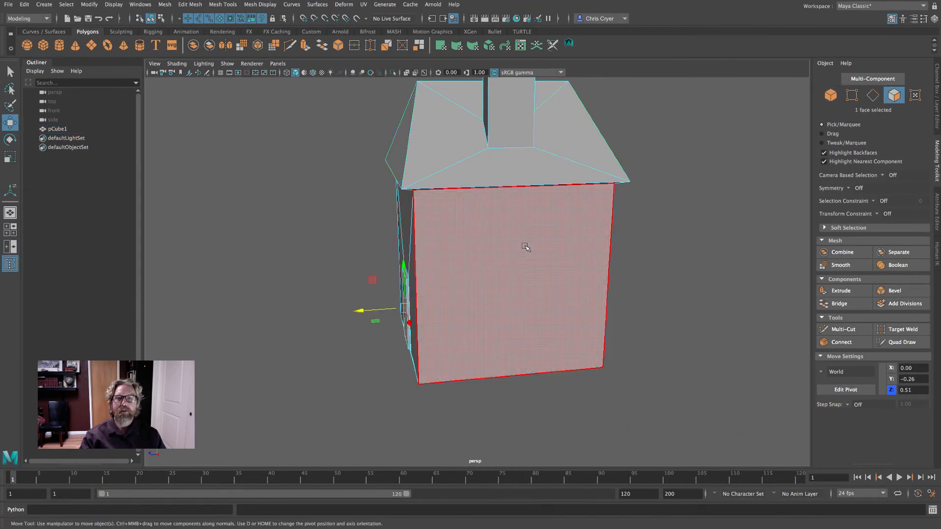
pyautogui.click(525, 248)
pyautogui.click(841, 291)
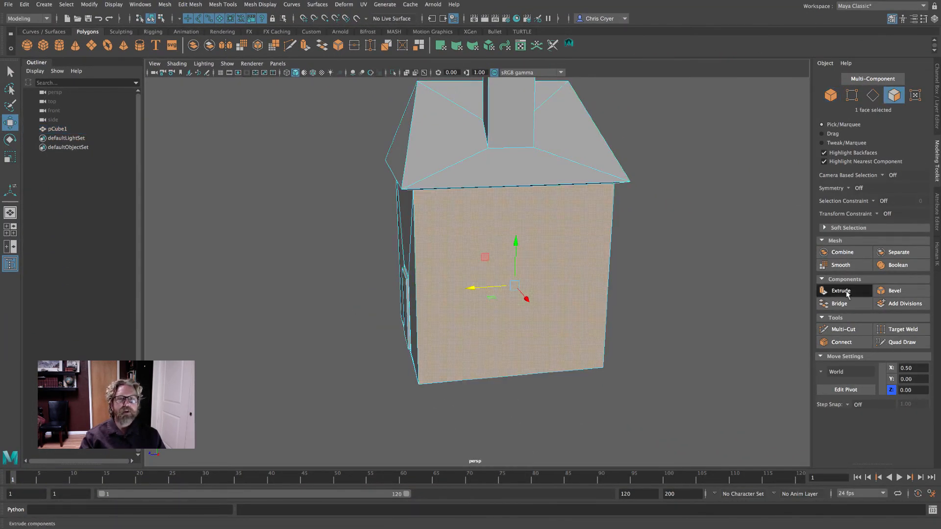
pyautogui.click(515, 324)
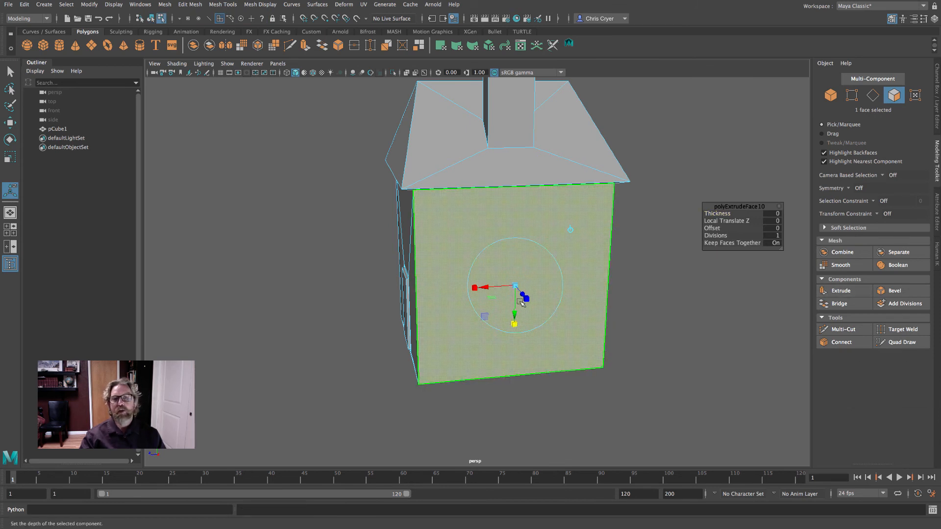
pyautogui.moveTo(516, 286); pyautogui.dragTo(495, 285)
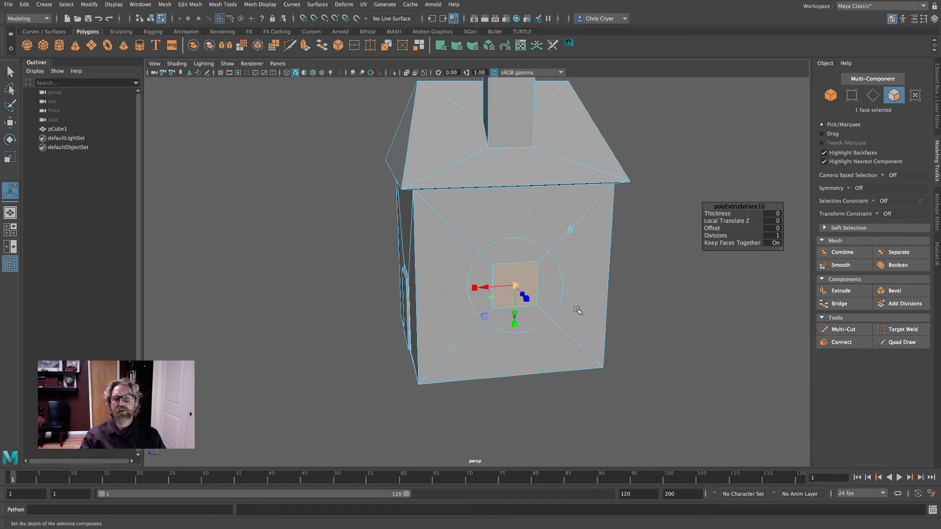
# Extrude the window face and scale it slightly inward for a narrow frame, and extrude again with a Local Translate Z of about -0.024
pyautogui.keyDown('alt'); pyautogui.moveTo(578, 311); pyautogui.dragTo(783, 333, button='right'); pyautogui.keyUp('alt')
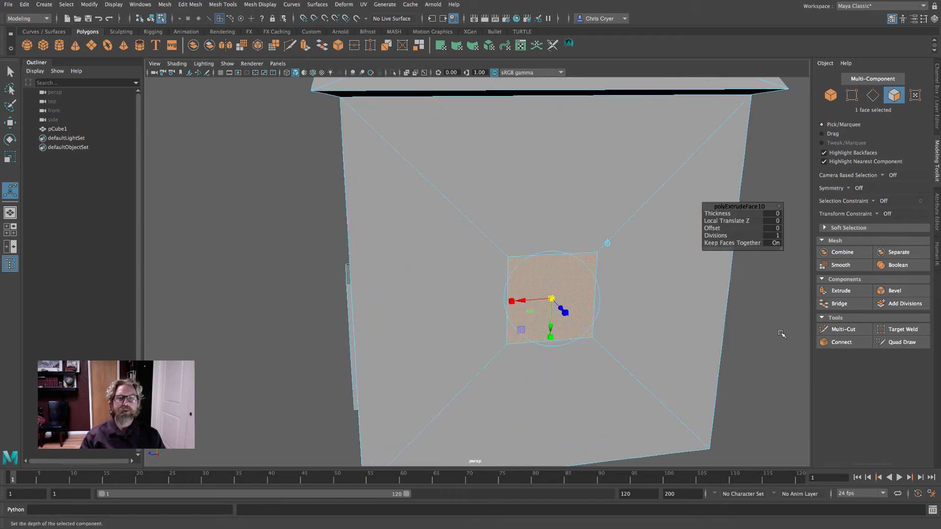
pyautogui.click(844, 293)
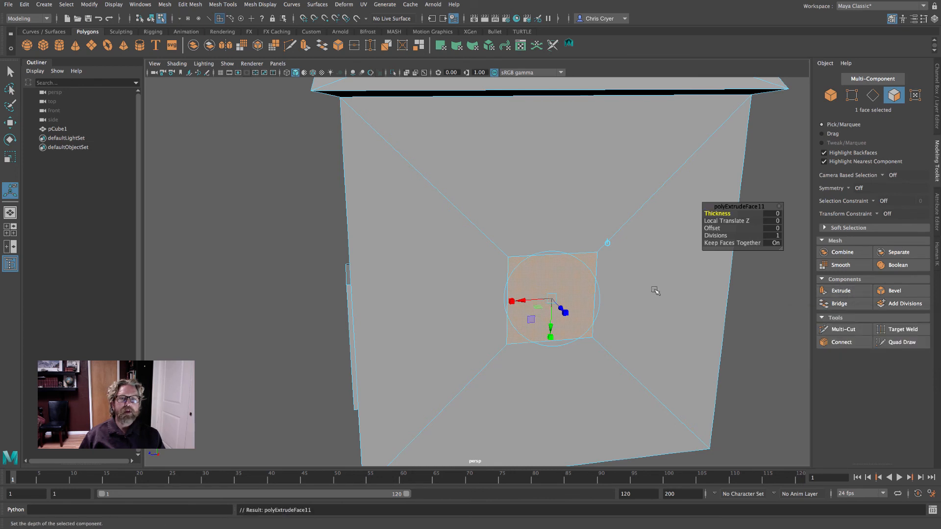
pyautogui.click(550, 337)
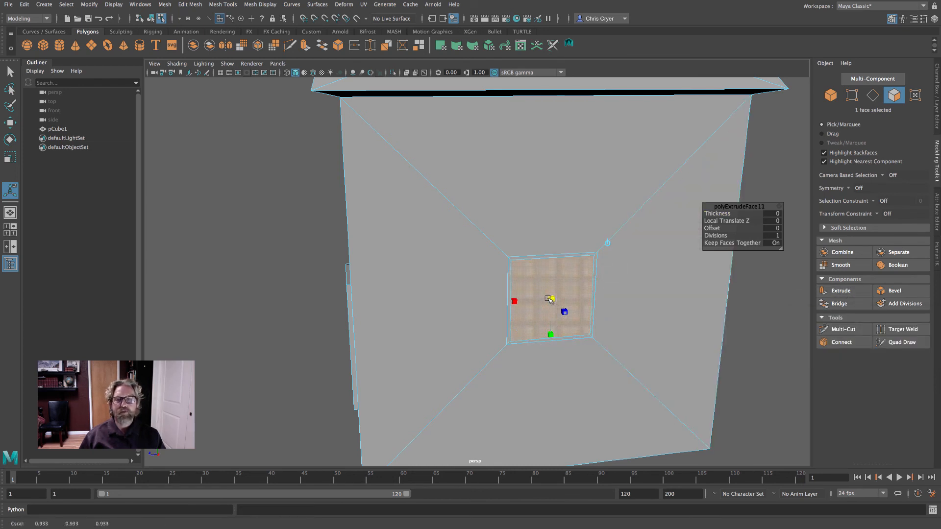
pyautogui.moveTo(549, 299); pyautogui.dragTo(548, 299)
pyautogui.click(841, 291)
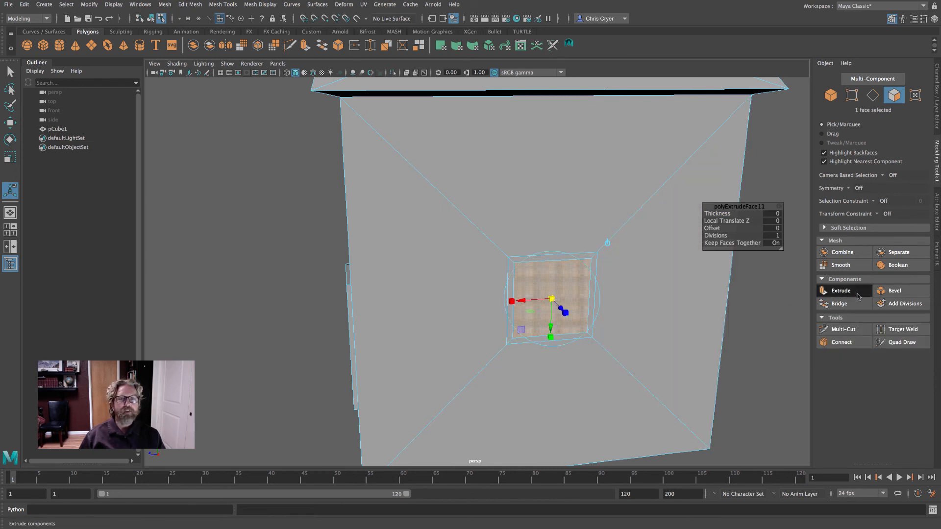
pyautogui.moveTo(560, 307); pyautogui.dragTo(558, 305)
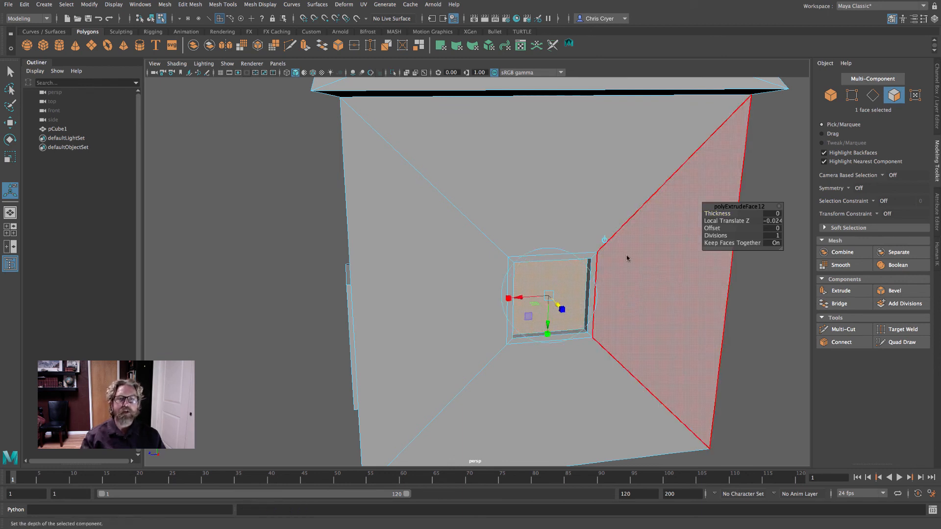
# Return to object mode, deselect the house and turn on wireframe on shaded to show the edges of the whole model
pyautogui.moveTo(628, 256); pyautogui.dragTo(675, 242, button='right')
pyautogui.click(751, 307)
pyautogui.keyDown('alt'); pyautogui.moveTo(751, 308); pyautogui.dragTo(596, 293, button='right'); pyautogui.keyUp('alt')
pyautogui.keyDown('alt'); pyautogui.moveTo(595, 293); pyautogui.dragTo(676, 349); pyautogui.keyUp('alt')
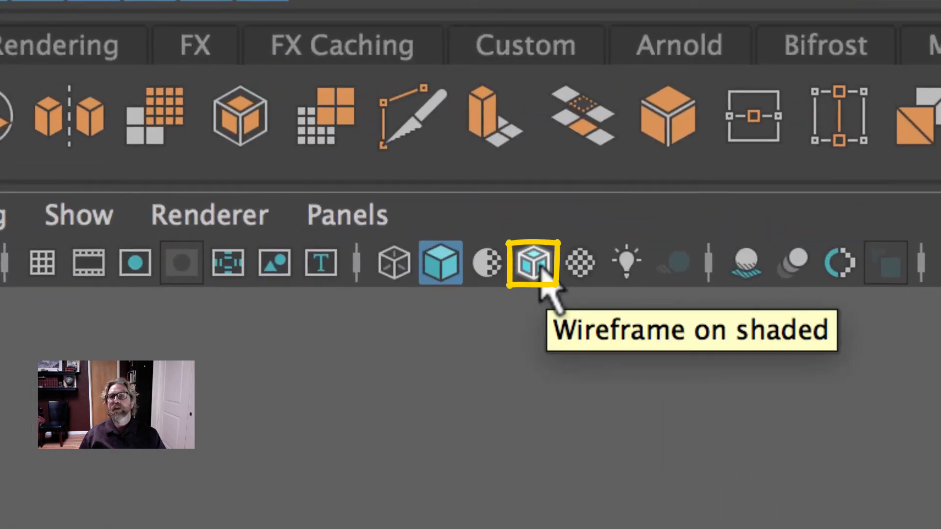
pyautogui.click(541, 269)
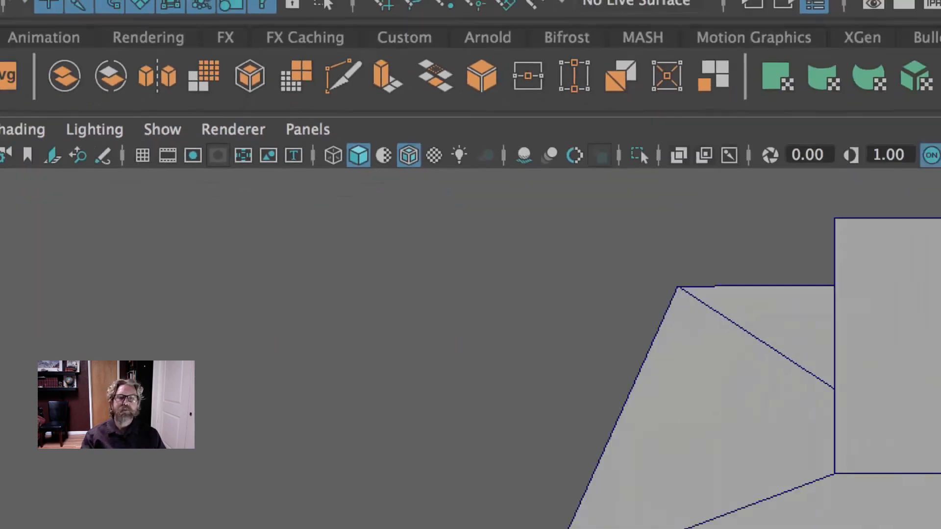
pyautogui.keyDown('alt'); pyautogui.moveTo(637, 219); pyautogui.dragTo(618, 229); pyautogui.keyUp('alt')
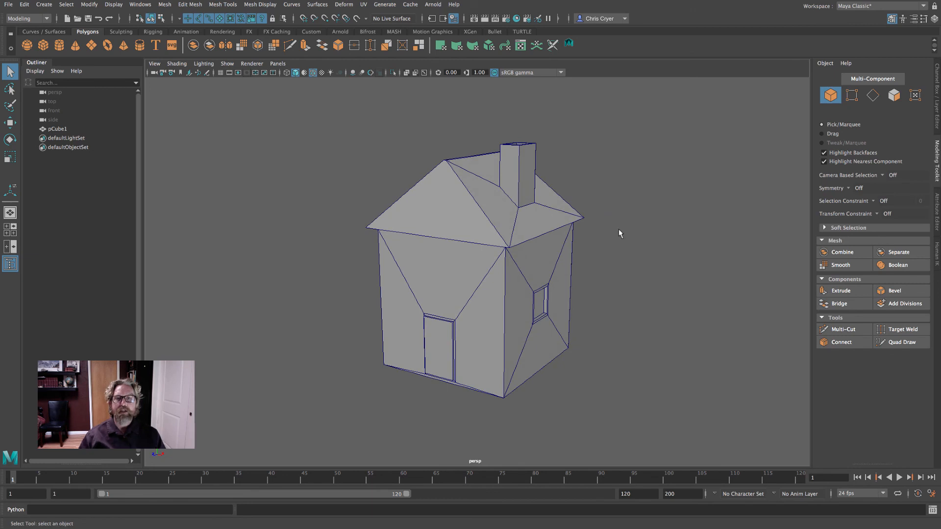